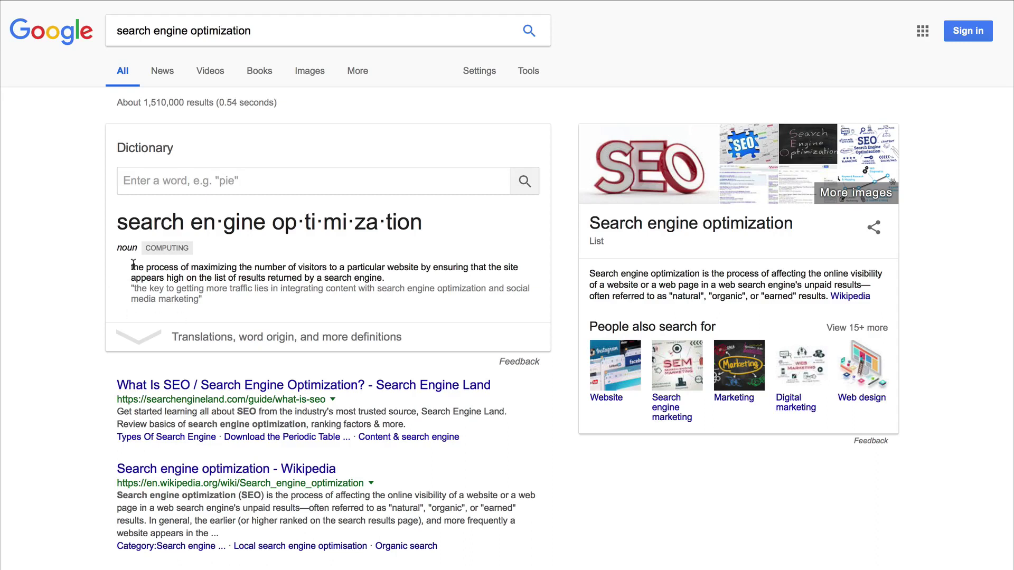
Examine the Google dictionary definition of search engine optimization, the search phrase and the organic results listed for it
drag(132, 267, 392, 280)
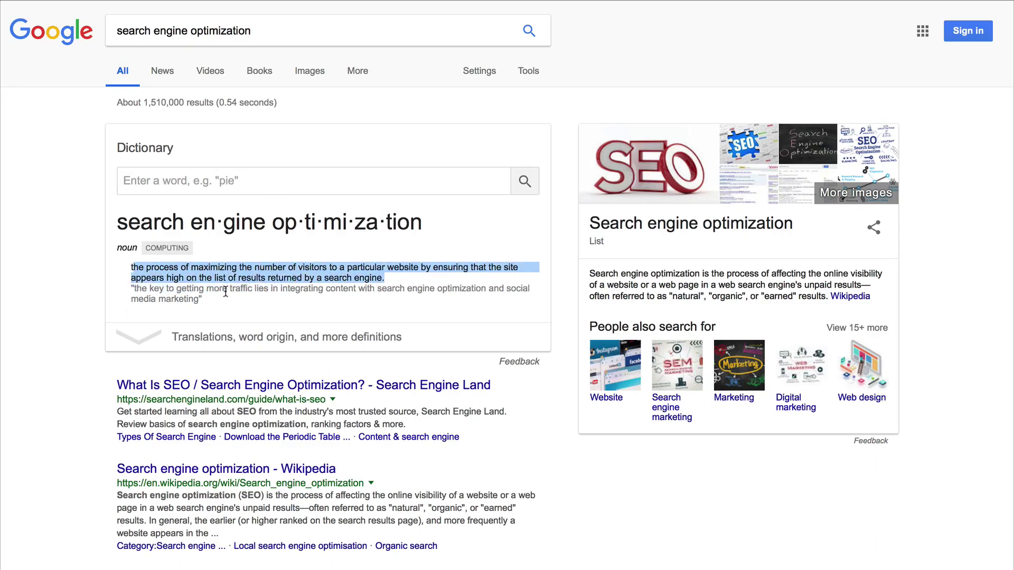
click(278, 290)
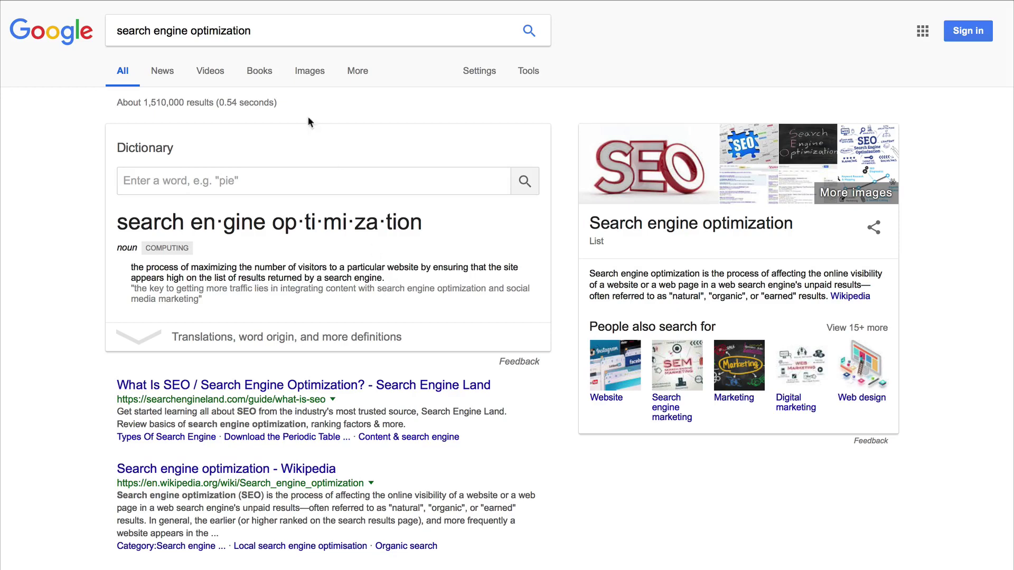
drag(297, 32, 102, 33)
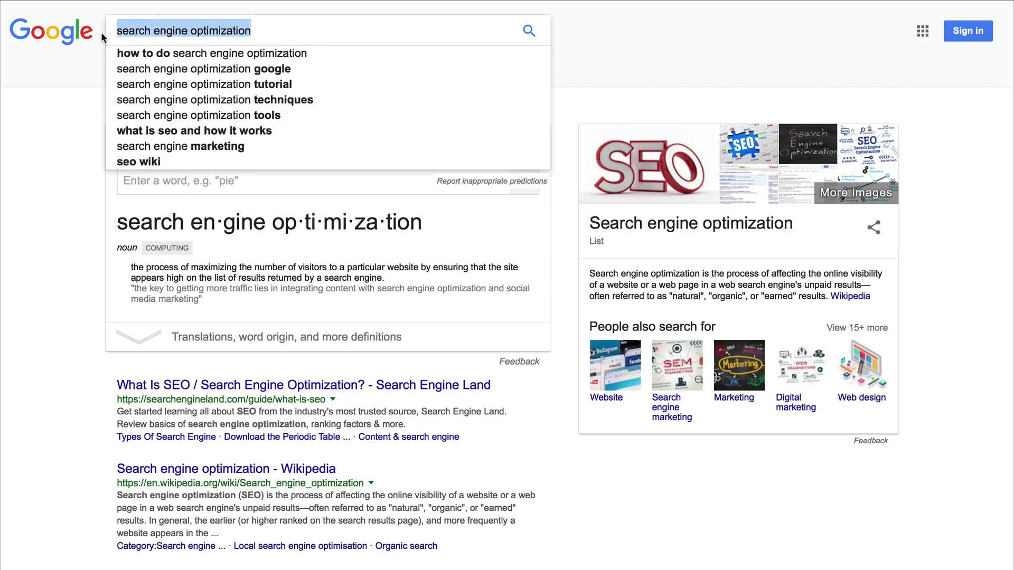
click(64, 169)
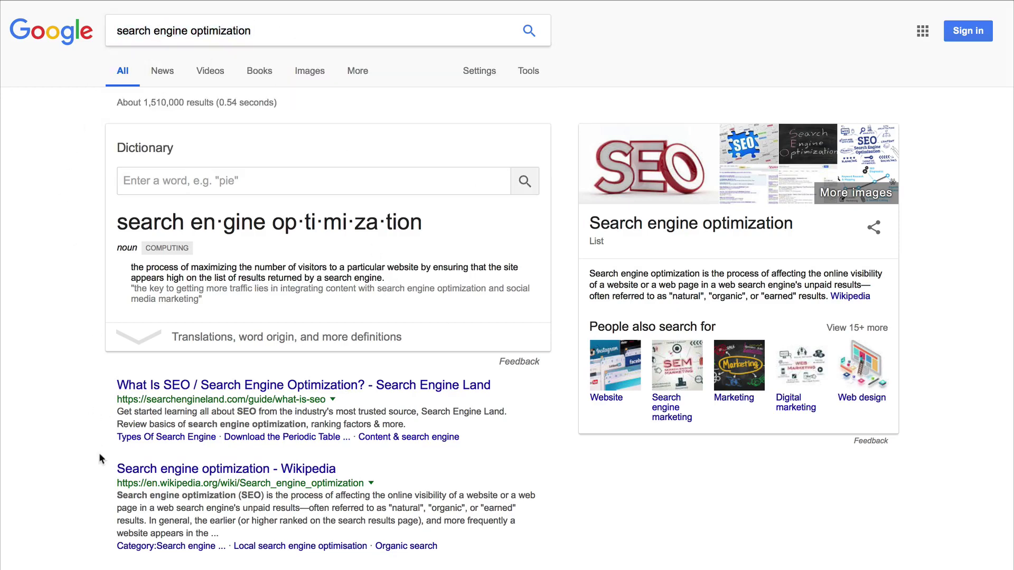
mouse_move(295, 541)
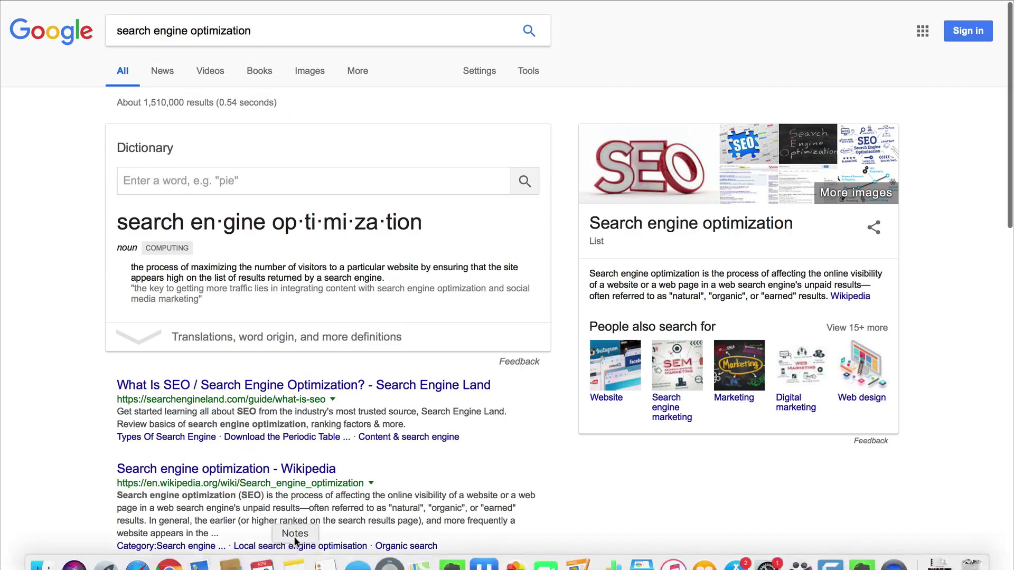
scroll(299, 507, down, 5)
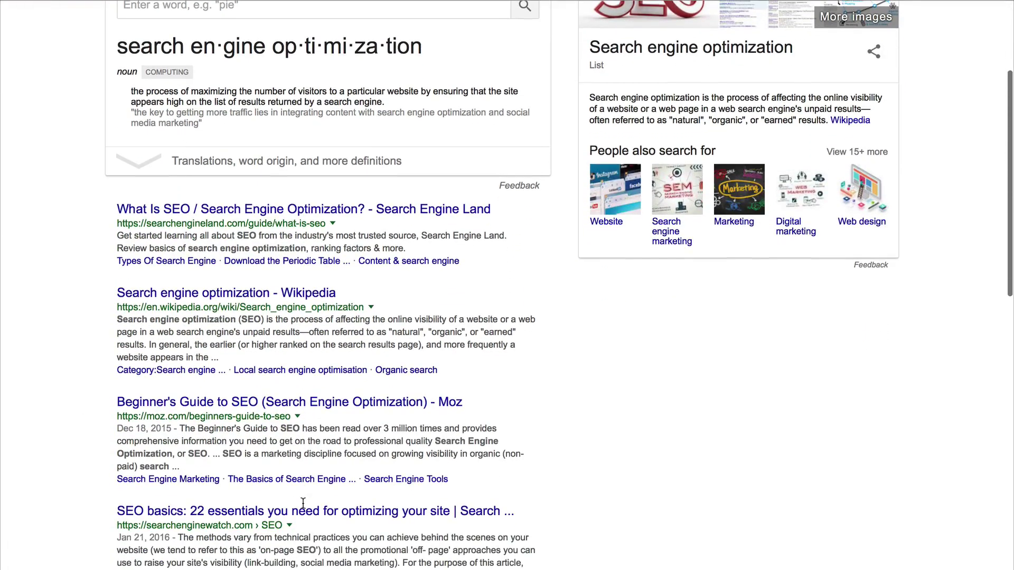
scroll(303, 503, down, 10)
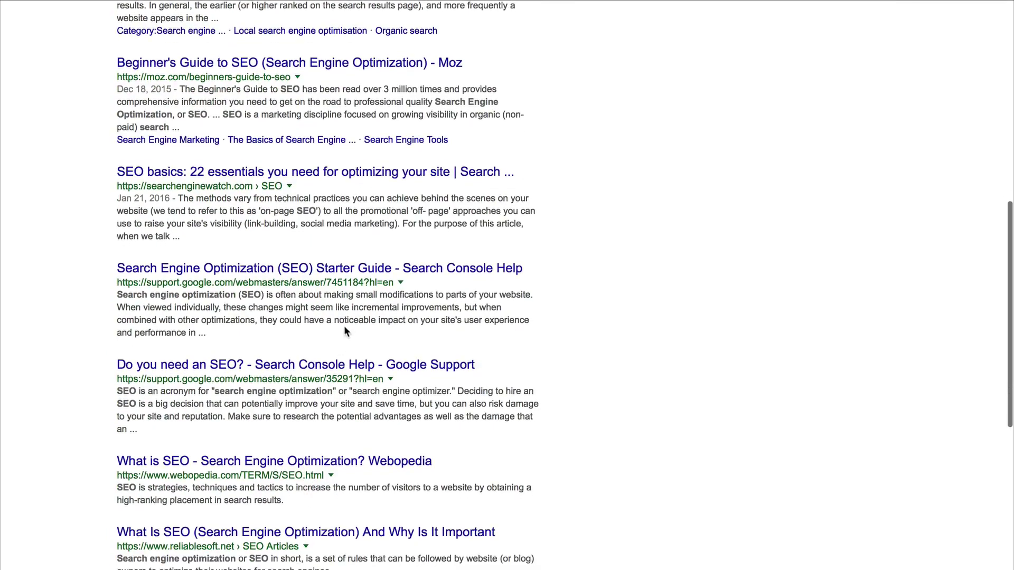
scroll(344, 325, up, 5)
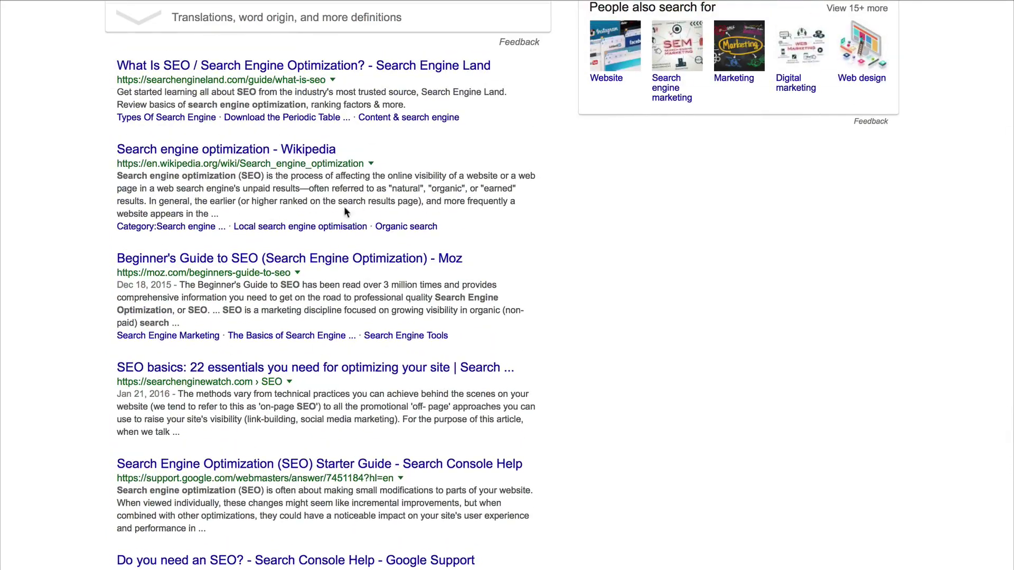
scroll(345, 207, up, 4)
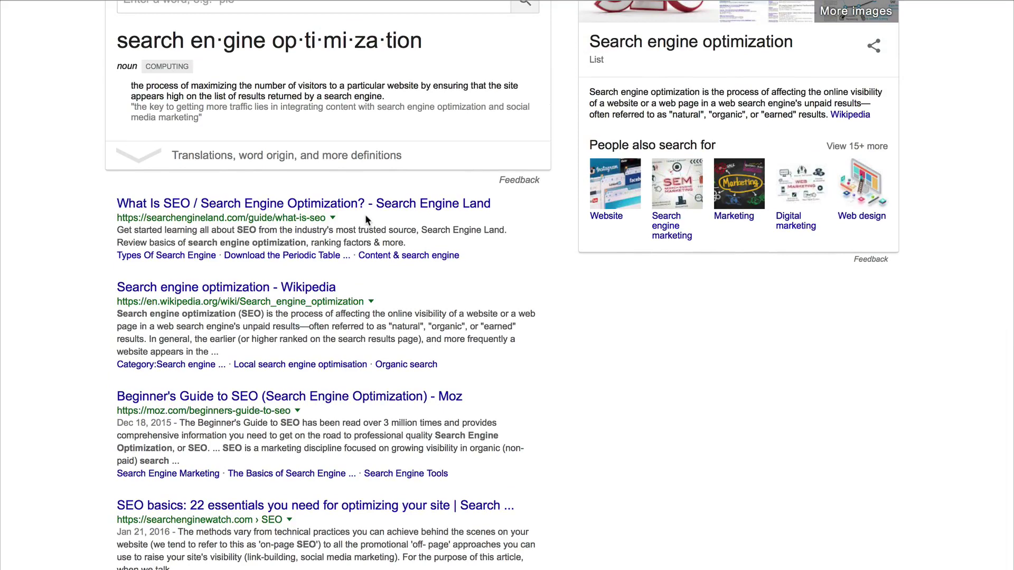
scroll(365, 215, up, 4)
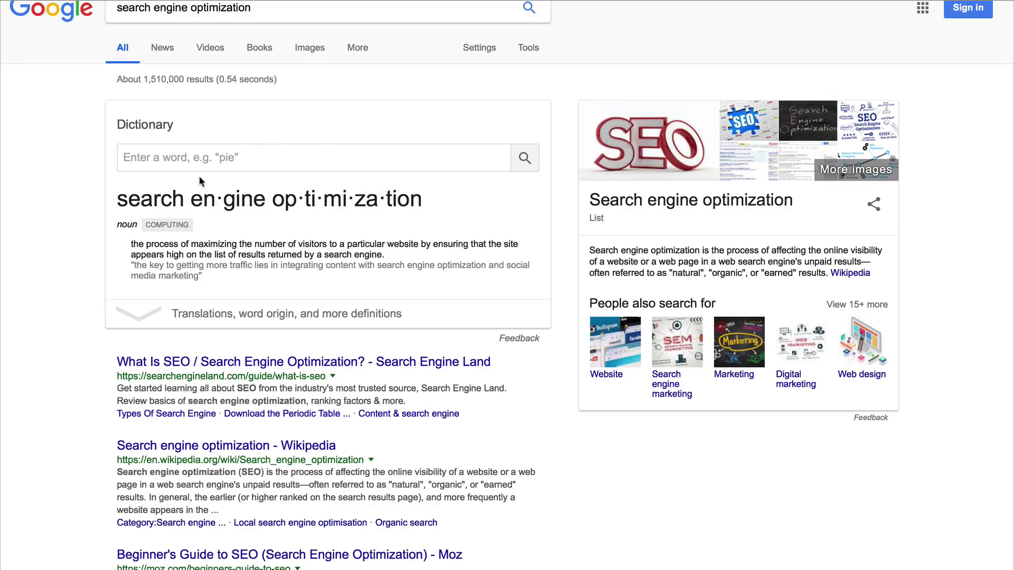
scroll(216, 178, up, 1)
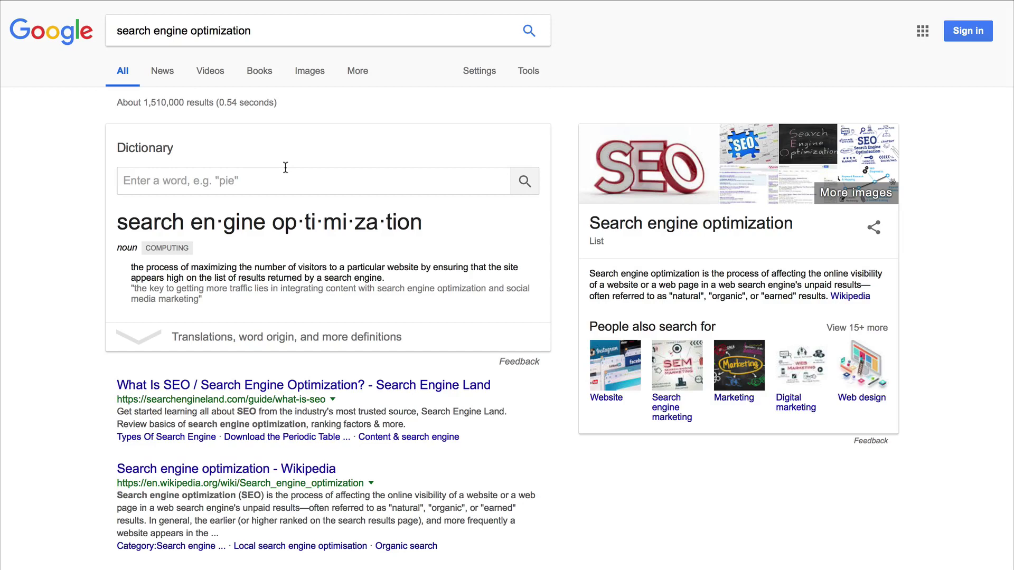
scroll(285, 166, down, 1)
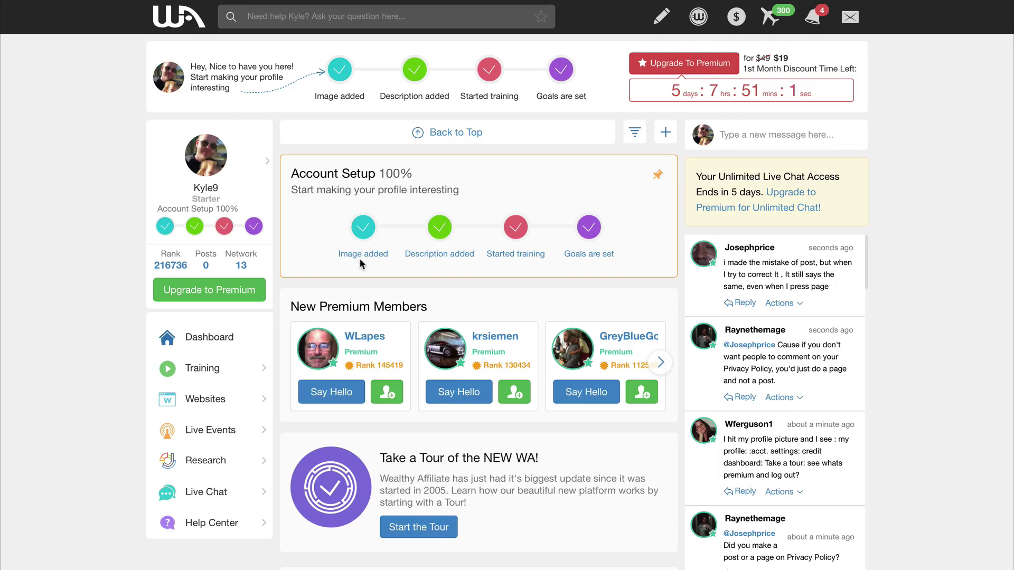
In Wealthy Affiliate, open the websites overview and log in to the WordPress dashboard of basketballskillsdrills.siterubix.com as its administrator
click(212, 404)
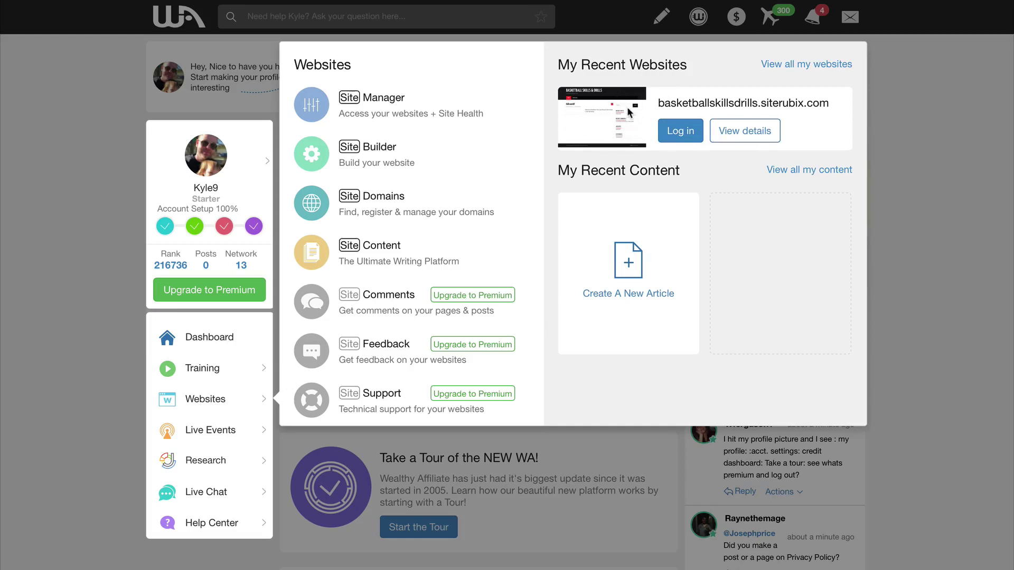
double_click(666, 102)
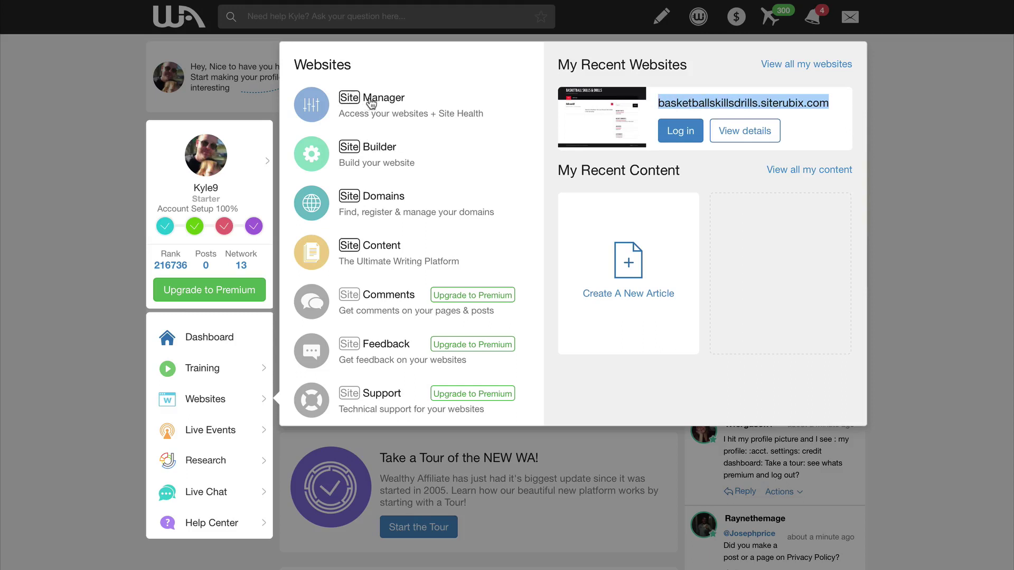
click(681, 132)
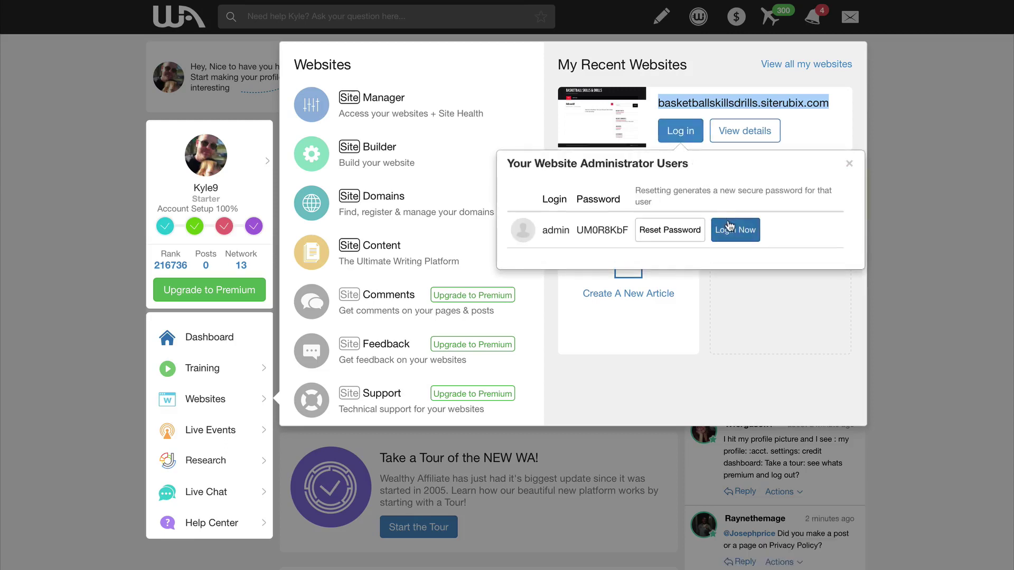
click(731, 230)
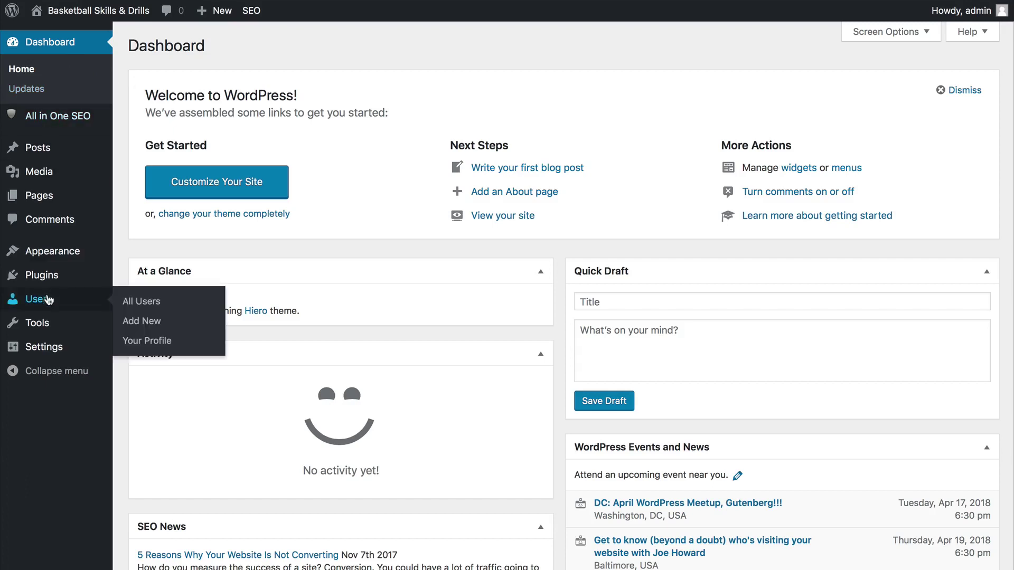
Display the site's installed plugins and open the general settings of All in One SEO
mouse_move(35, 276)
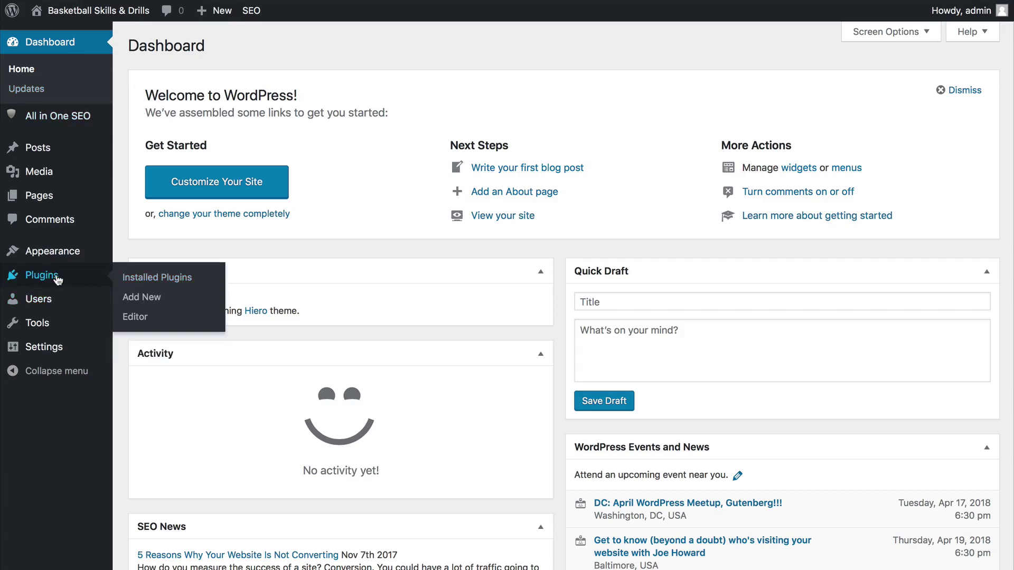
click(58, 279)
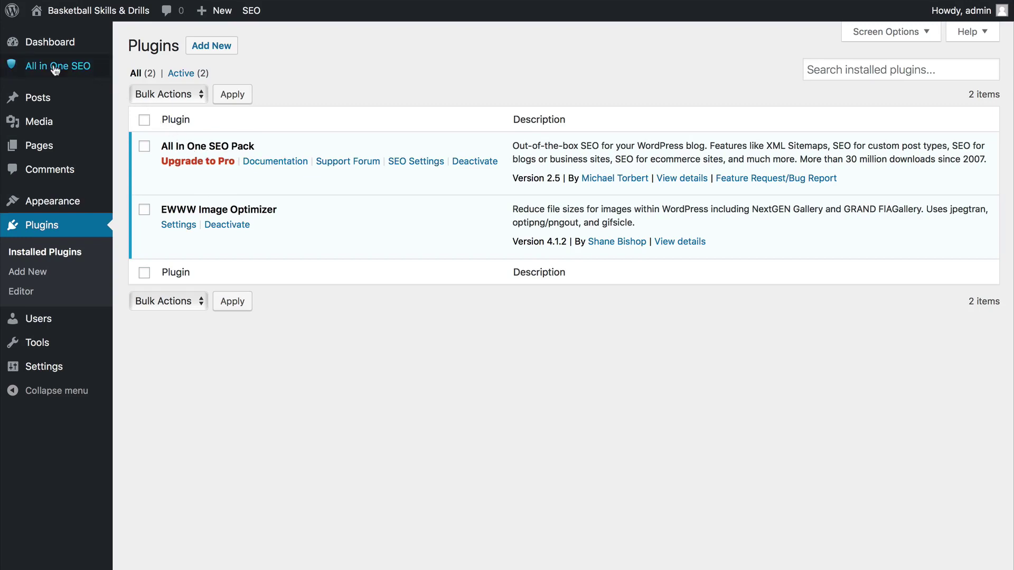
mouse_move(55, 70)
mouse_move(106, 96)
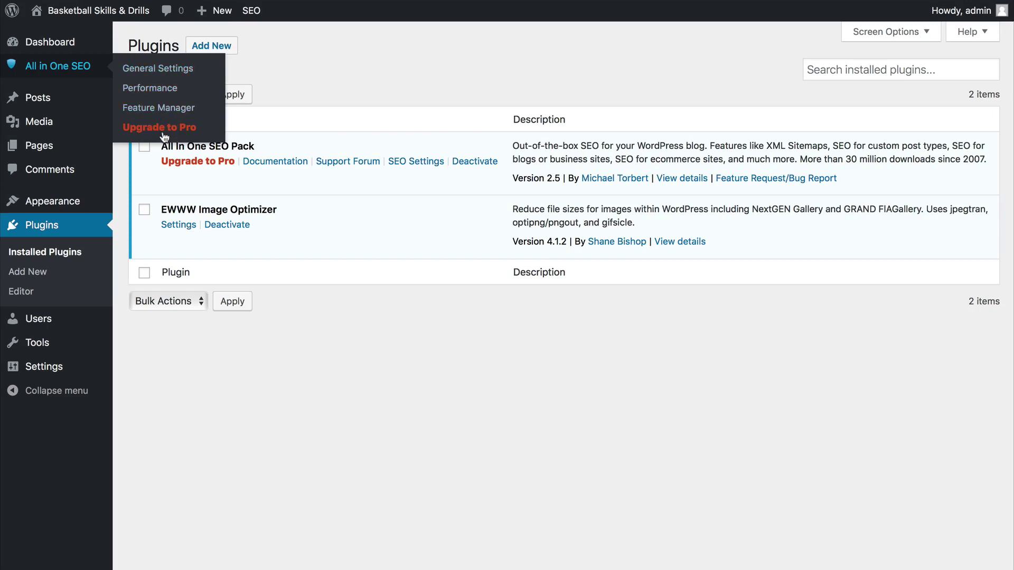
click(157, 72)
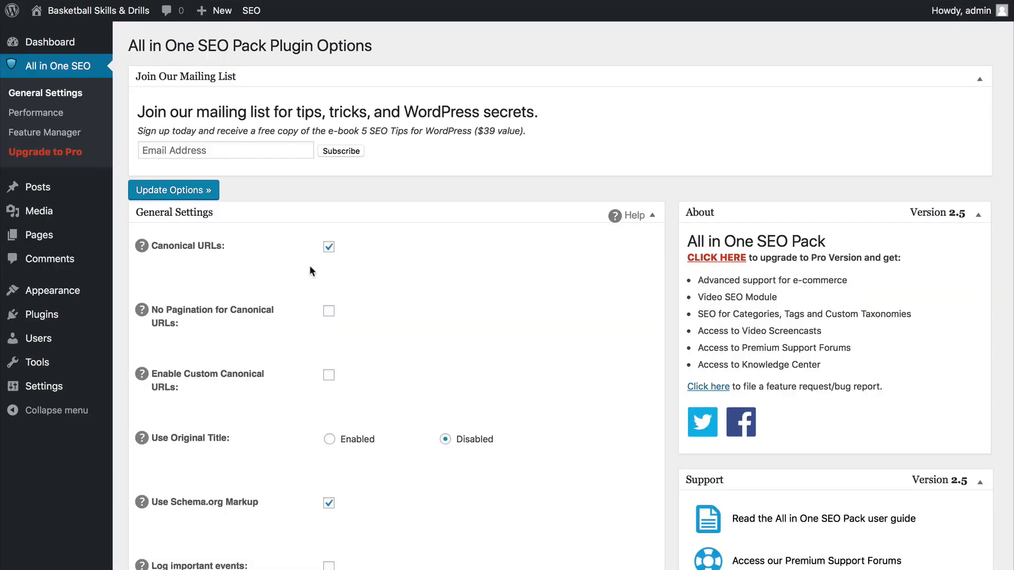
Look through the All in One SEO general settings, from Canonical URLs to Google Settings, and return to Home Page Settings
scroll(310, 268, down, 5)
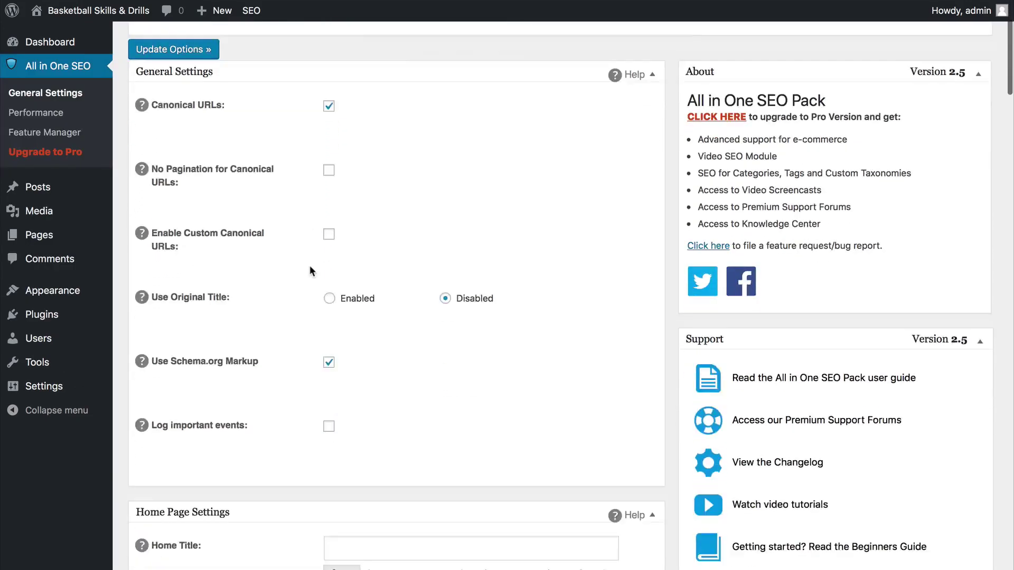
scroll(310, 266, down, 18)
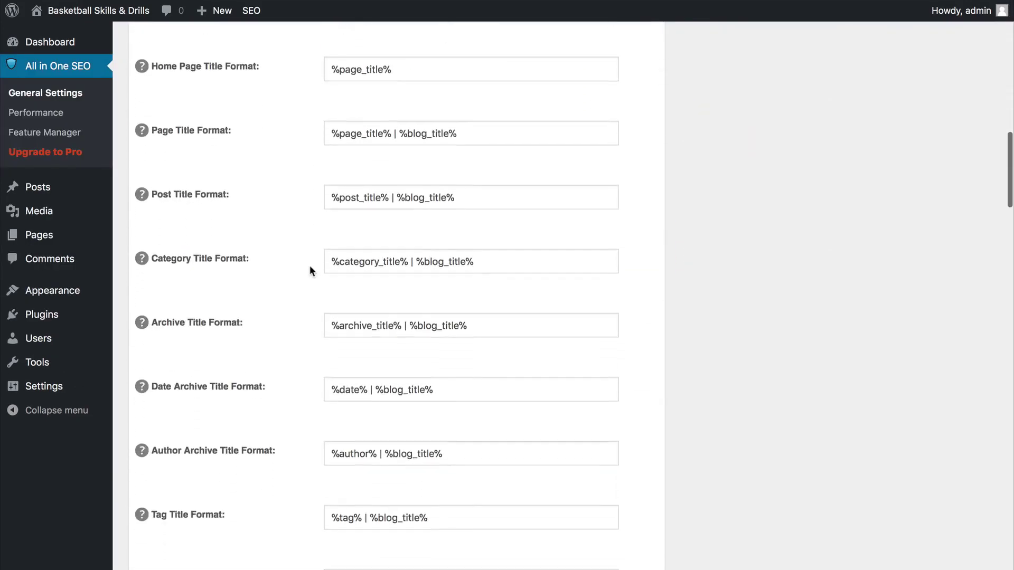
scroll(310, 269, down, 20)
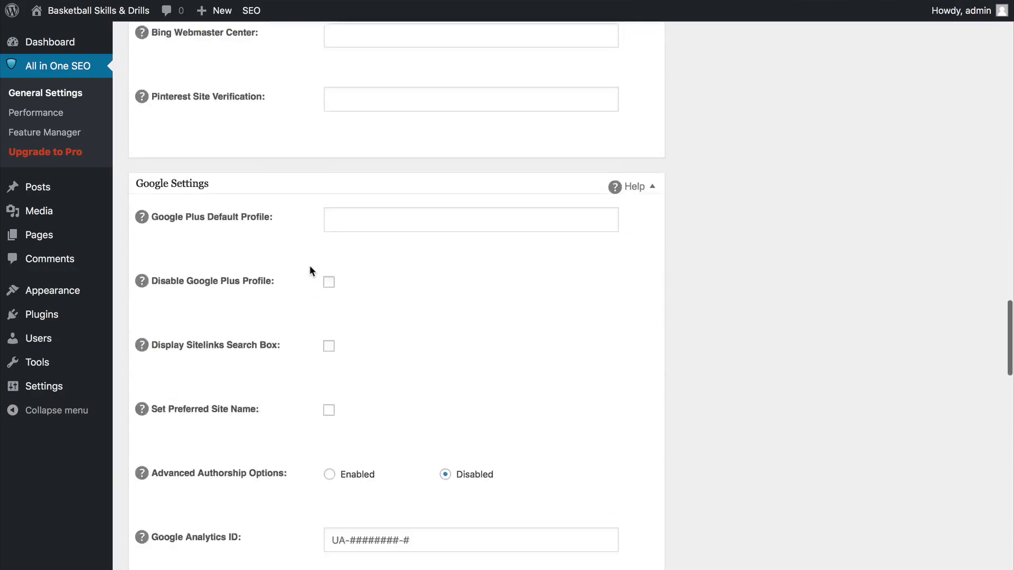
scroll(310, 270, up, 20)
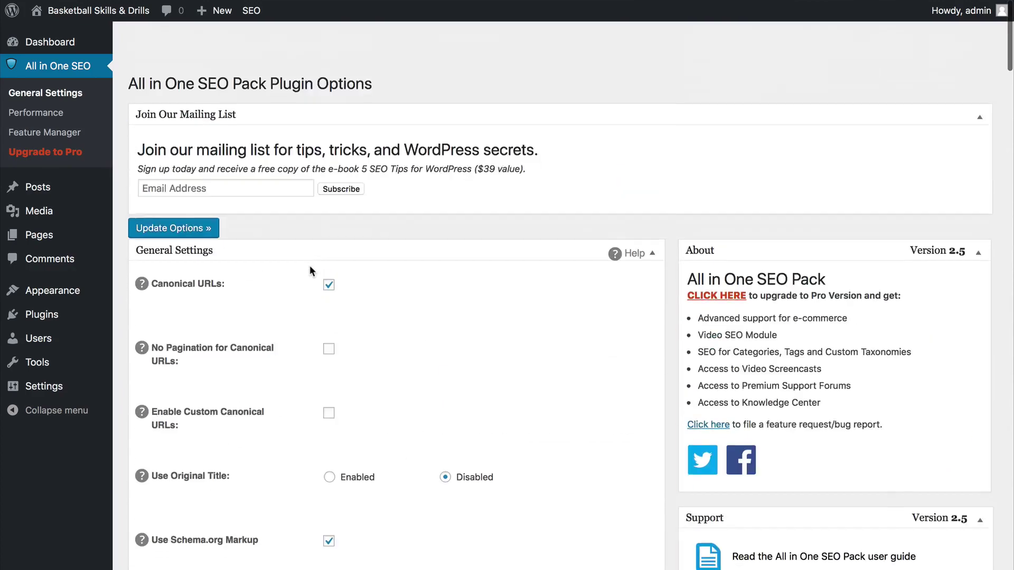
scroll(310, 270, down, 7)
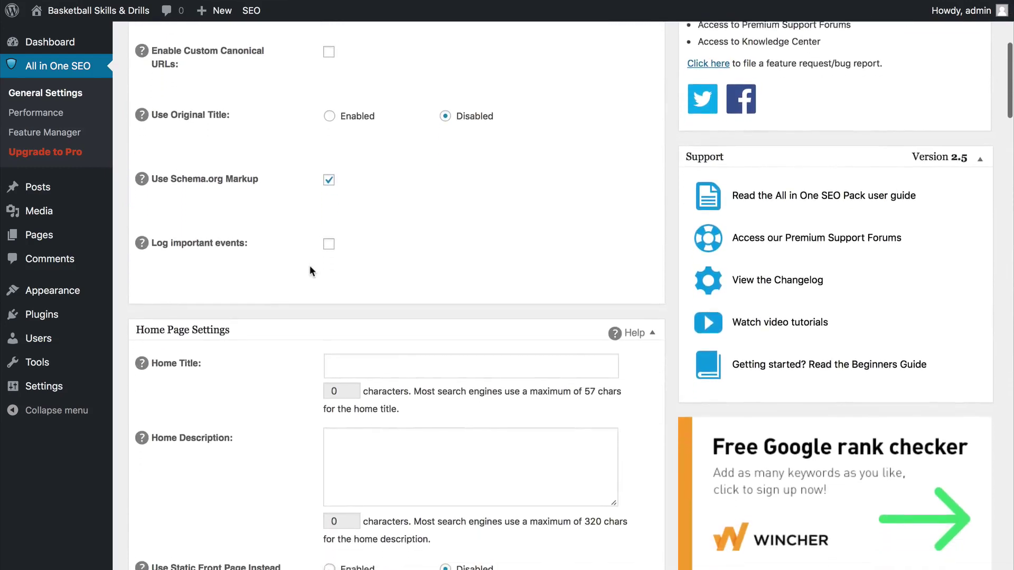
scroll(310, 248, up, 3)
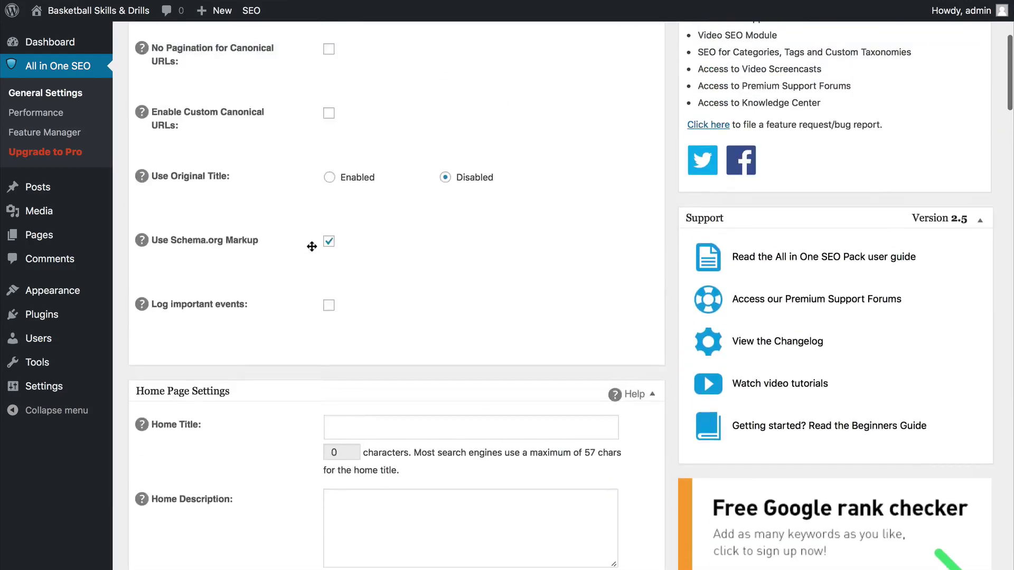
scroll(310, 245, down, 3)
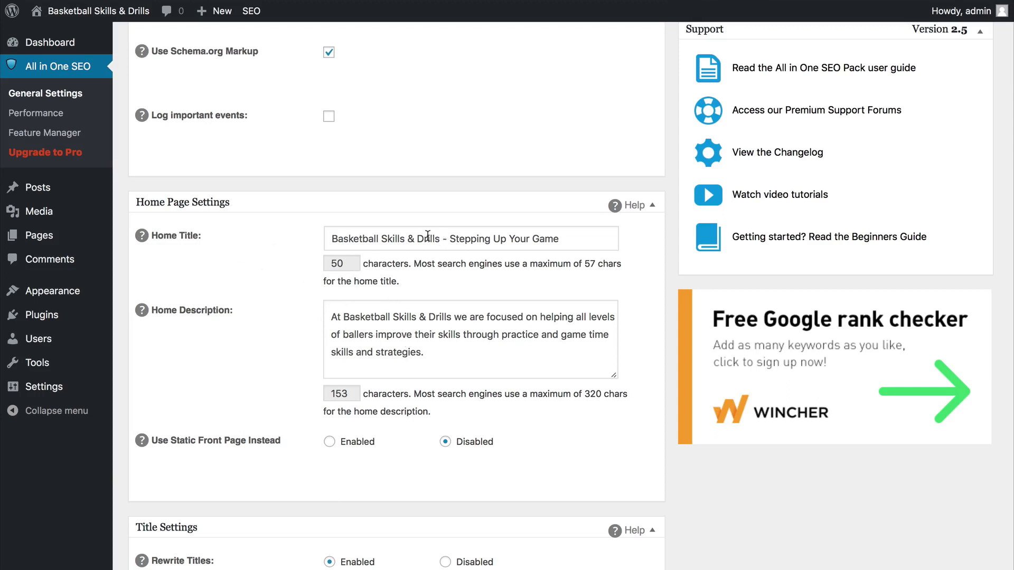
Examine the site name and tagline parts of the Home Title and the full Home Description text in Home Page Settings
drag(566, 240, 452, 238)
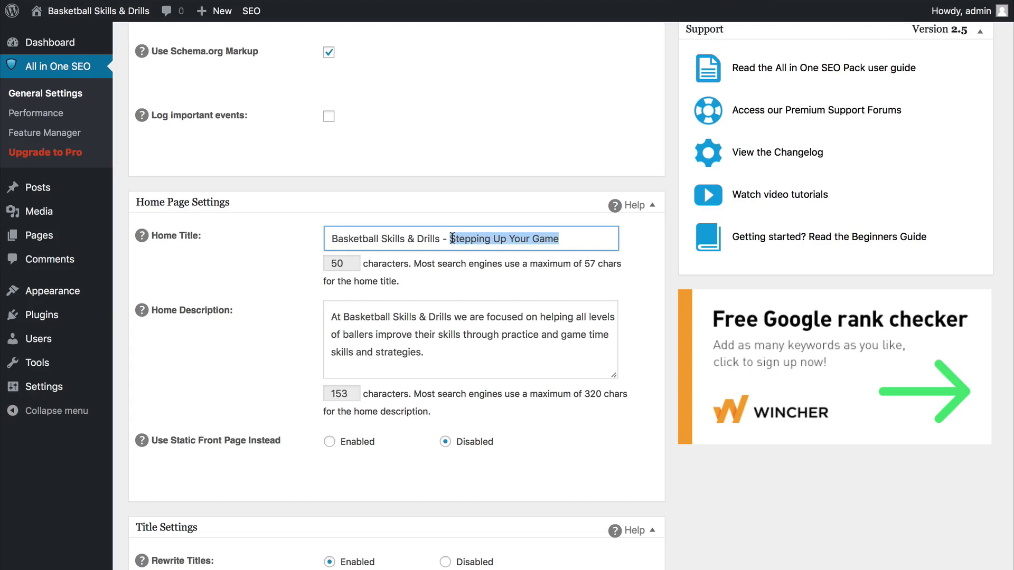
click(330, 241)
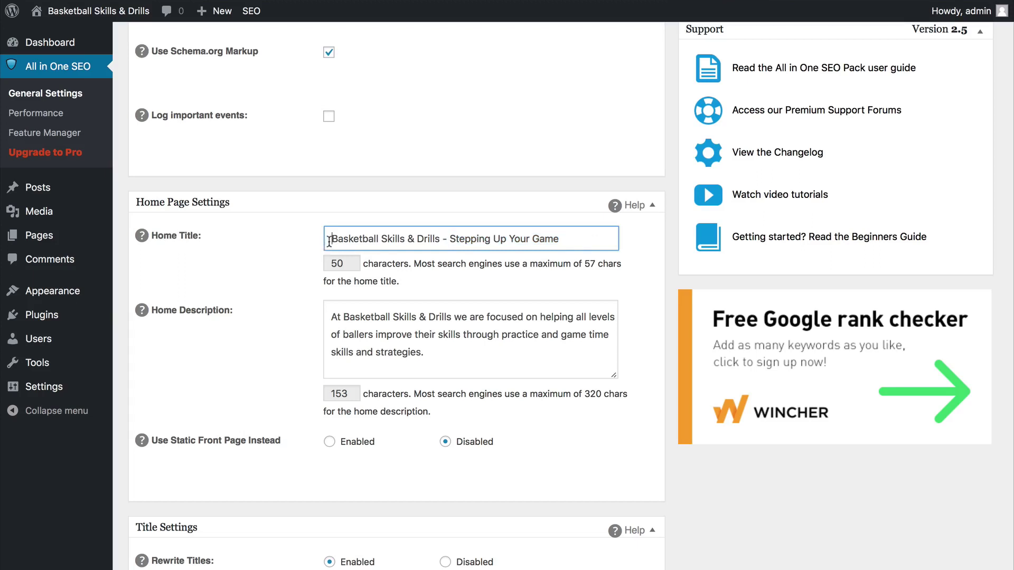
drag(330, 241, 438, 240)
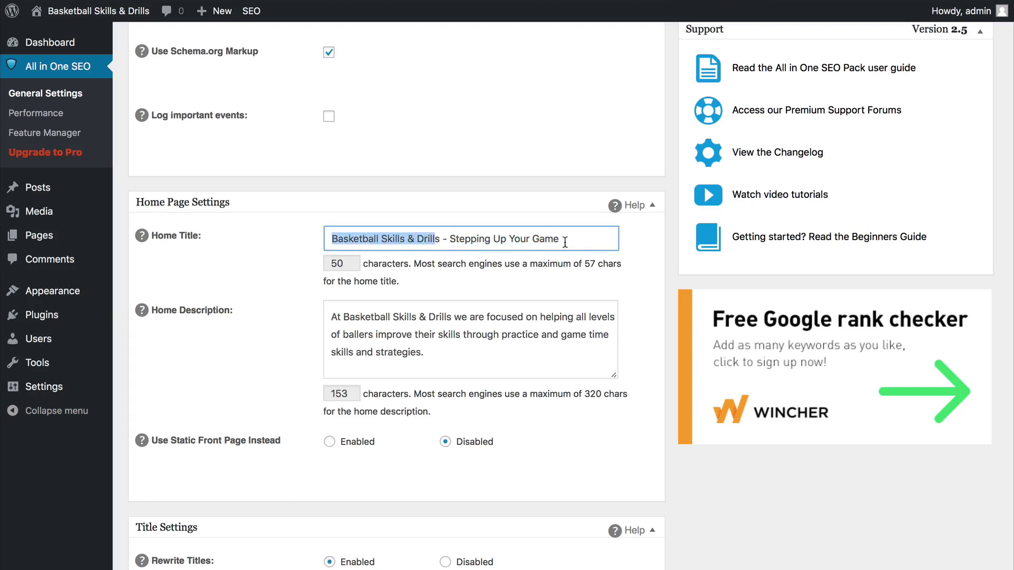
drag(565, 241, 450, 239)
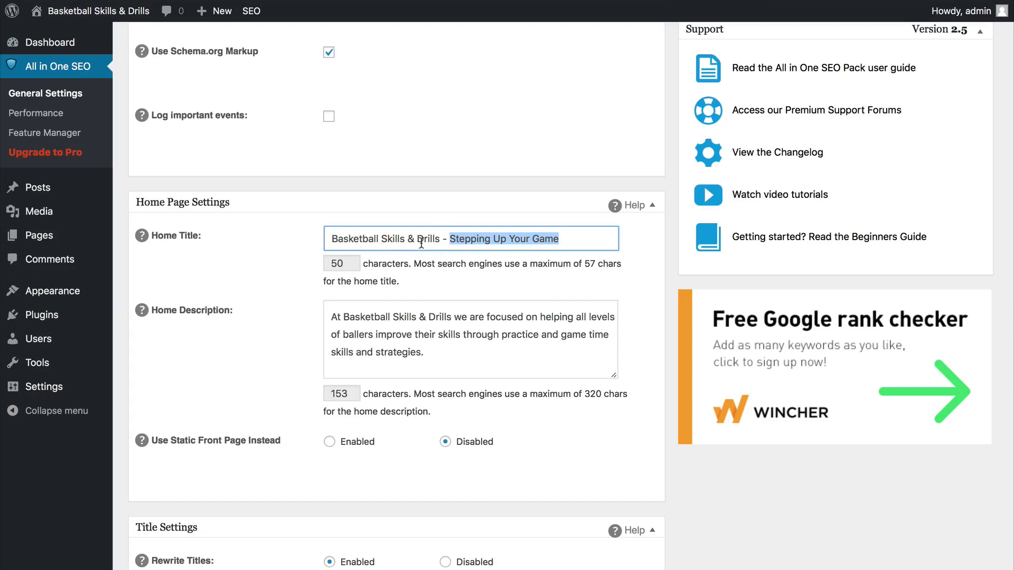
click(572, 244)
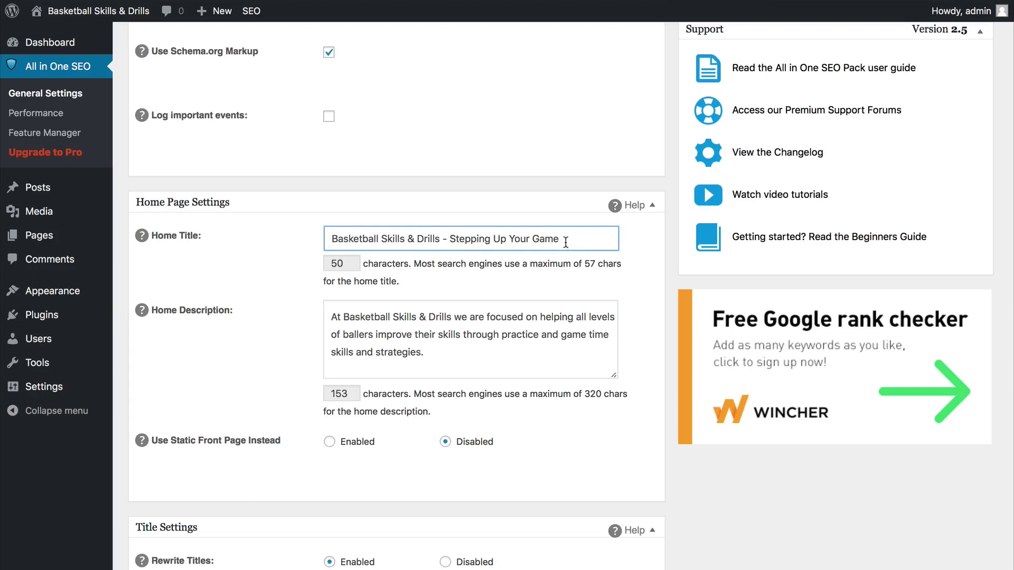
drag(560, 240, 451, 242)
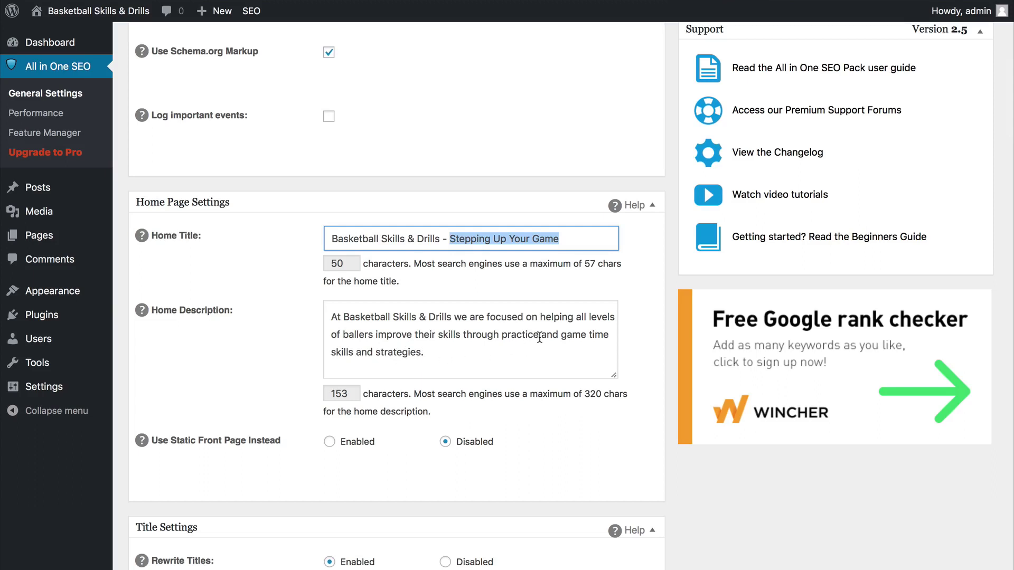
drag(428, 352, 329, 315)
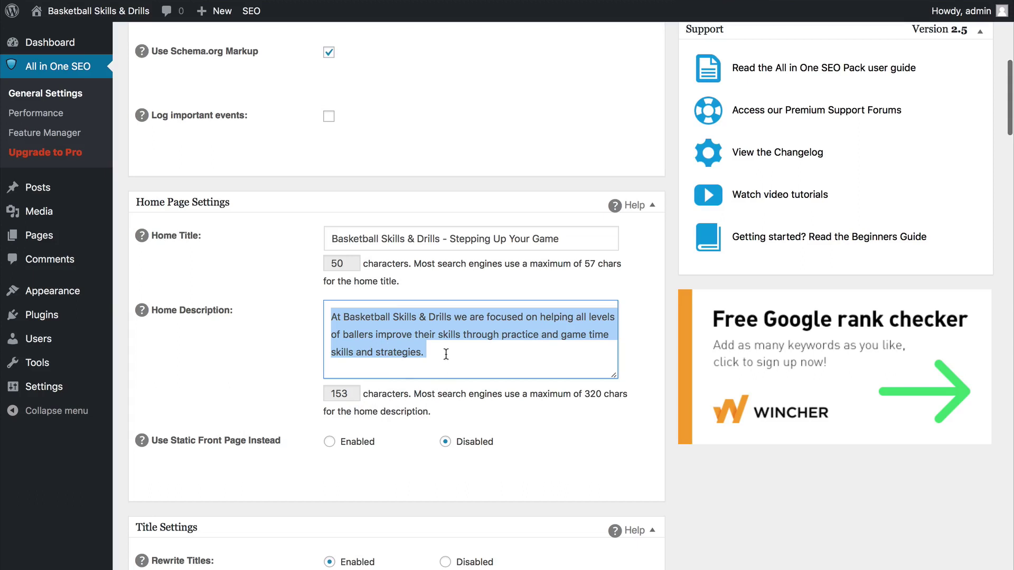
click(268, 288)
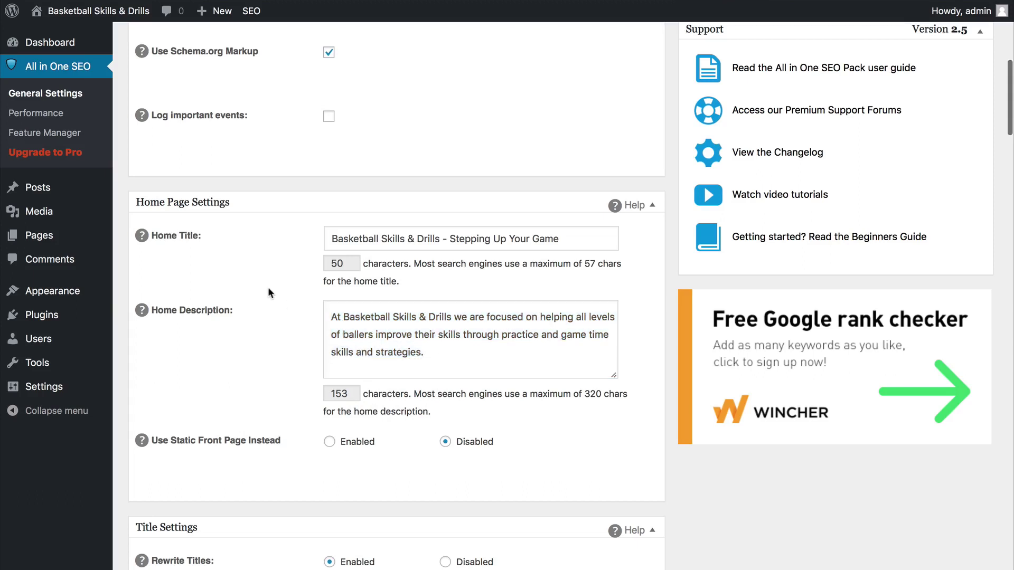
Examine the full Home Title and the full Home Description texts in Home Page Settings
triple_click(465, 238)
click(426, 344)
triple_click(426, 344)
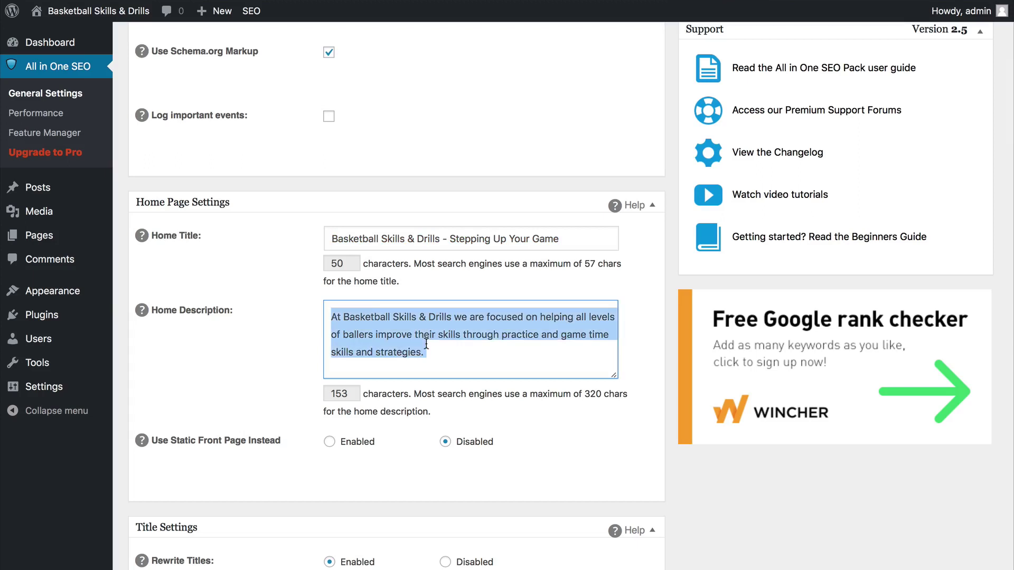
triple_click(365, 236)
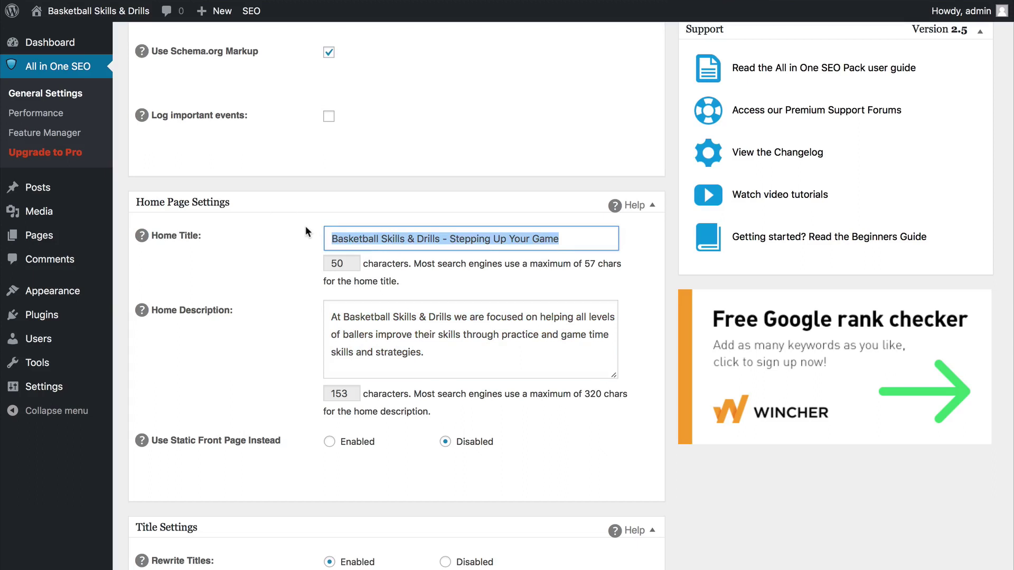
drag(438, 344, 330, 317)
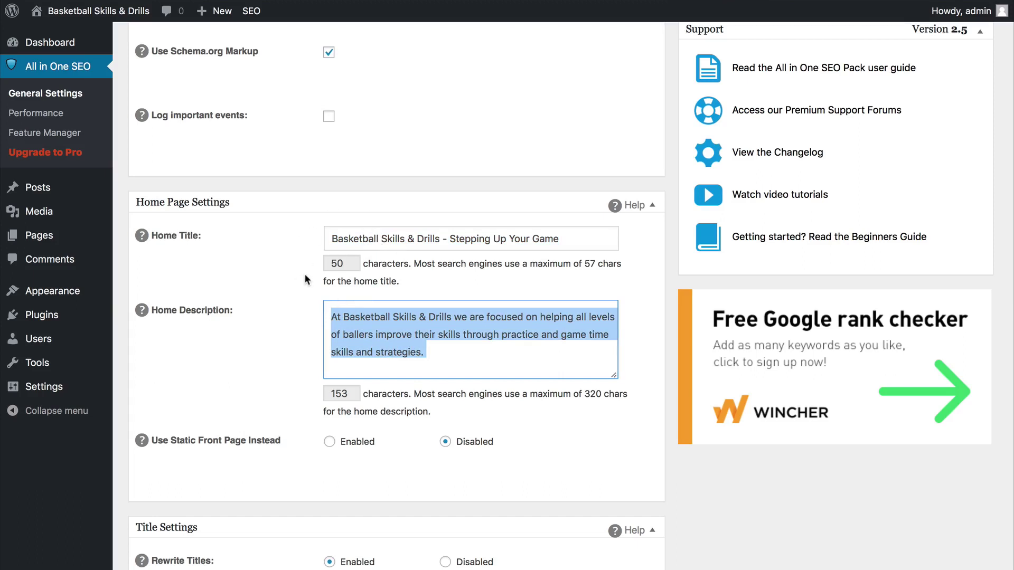
click(414, 241)
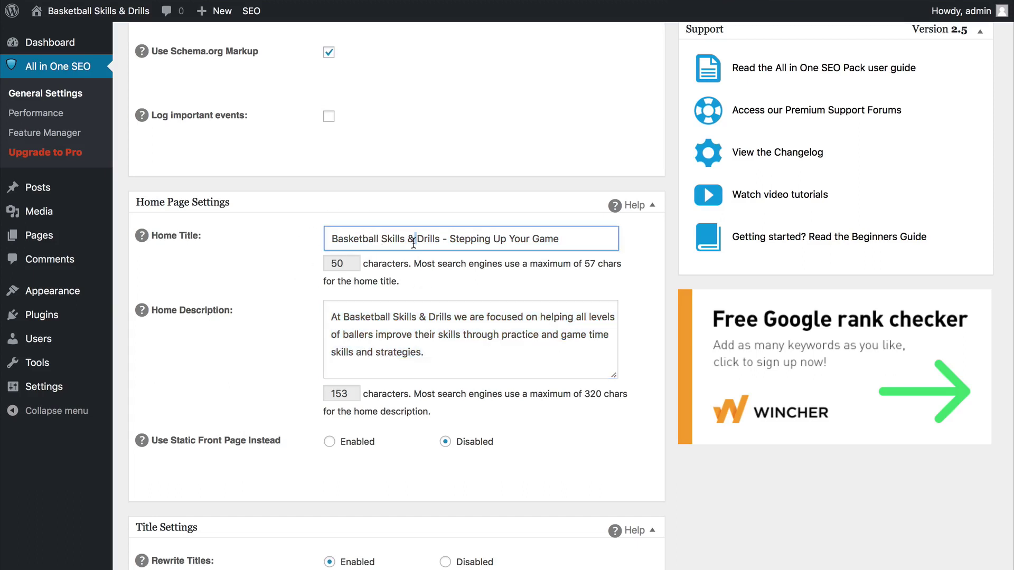
triple_click(414, 244)
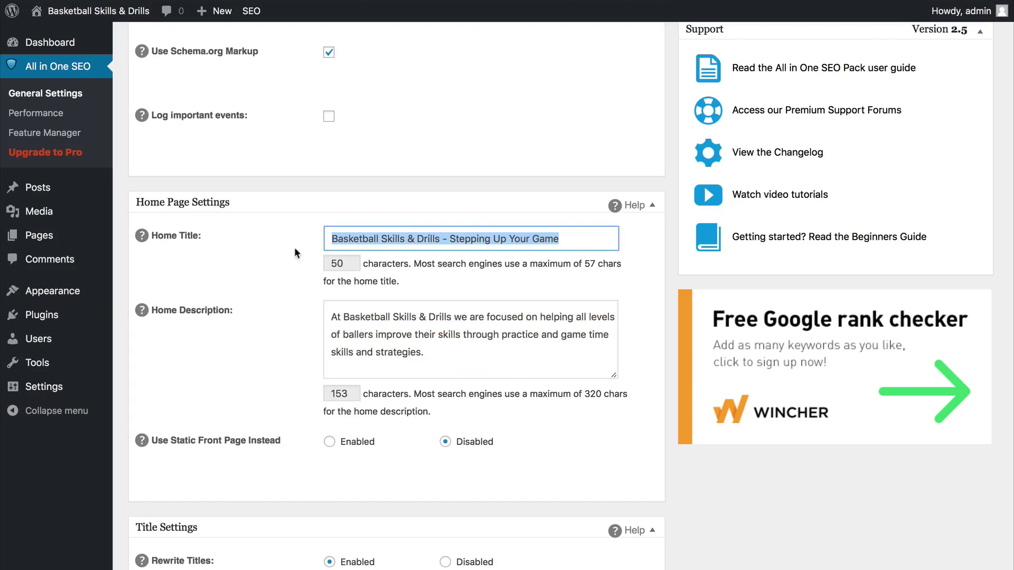
click(439, 356)
drag(439, 356, 325, 319)
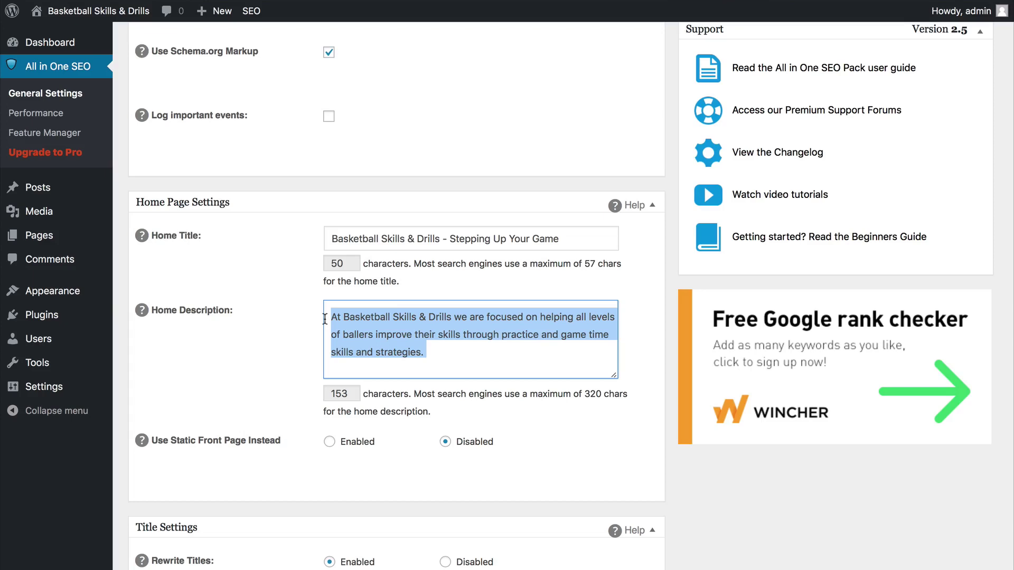
Skim the settings down to Google Settings, return to General Settings, and look over the title formats in Title Settings
scroll(275, 314, down, 5)
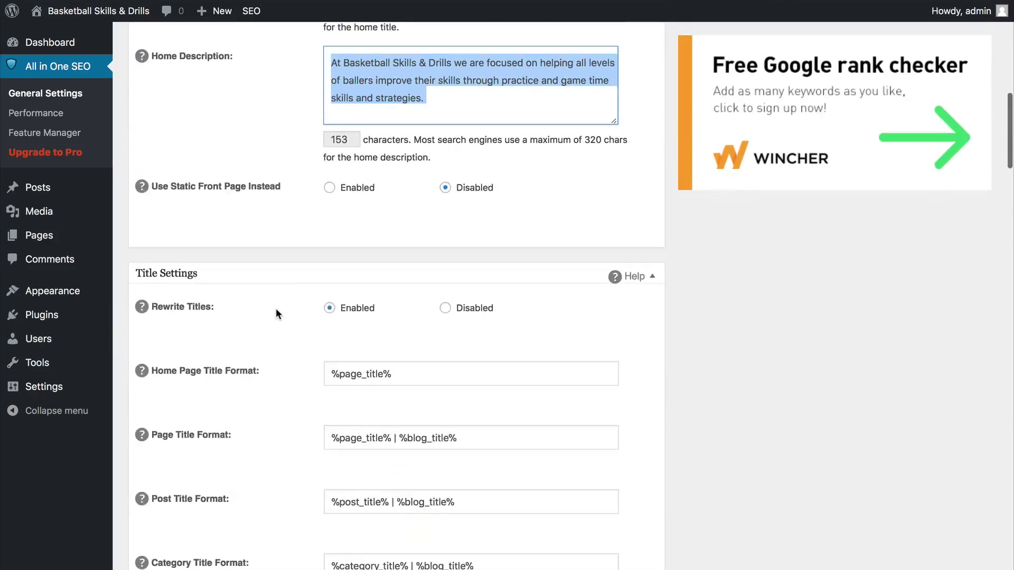
scroll(276, 310, down, 12)
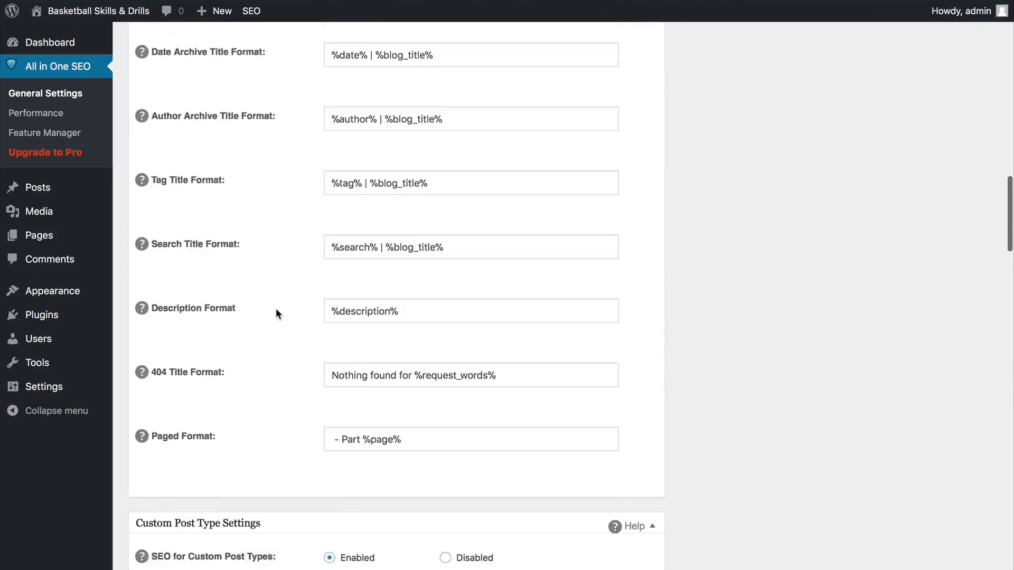
scroll(275, 311, down, 20)
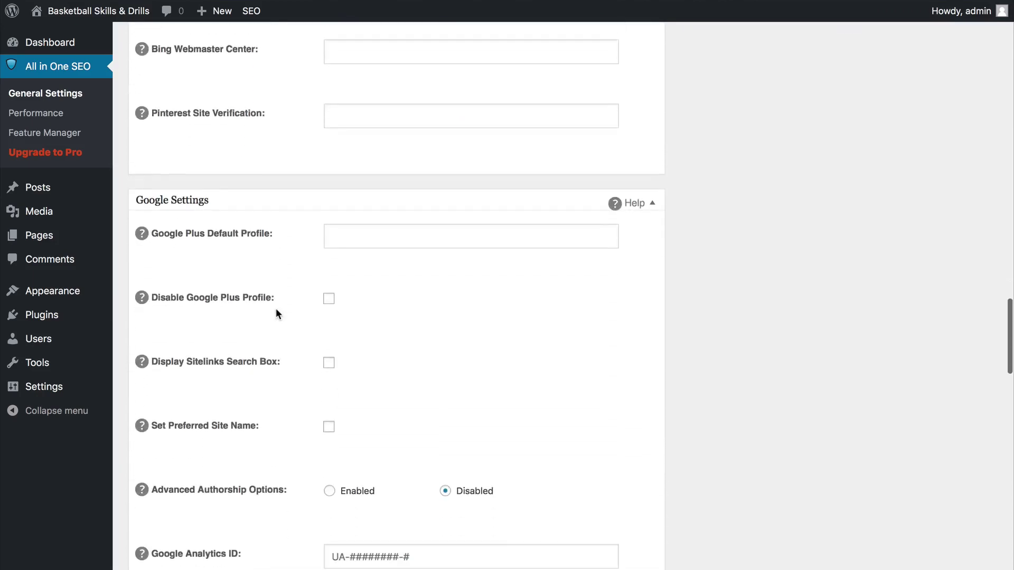
scroll(275, 314, up, 20)
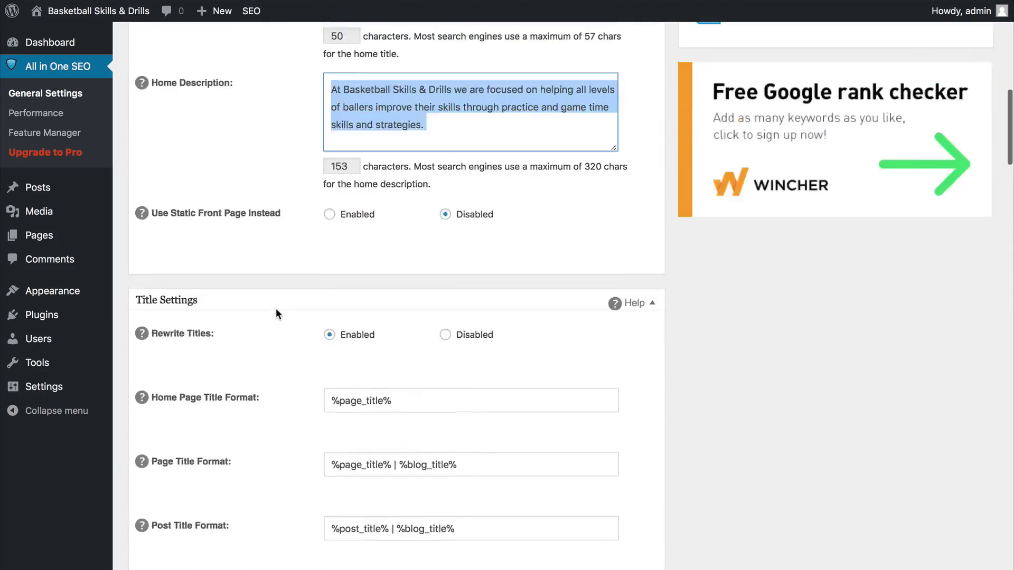
scroll(276, 314, up, 10)
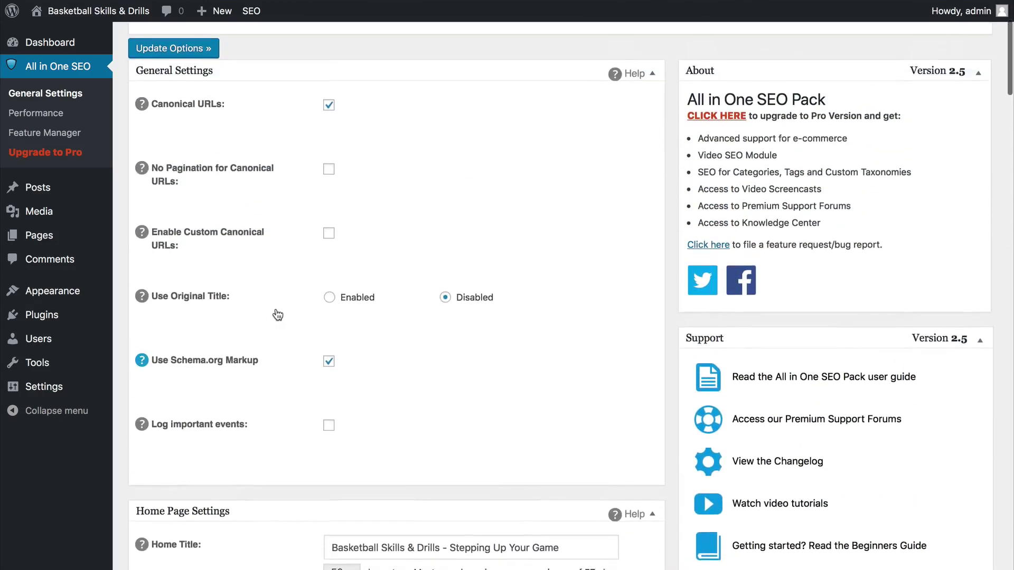
scroll(277, 315, up, 3)
scroll(277, 315, down, 10)
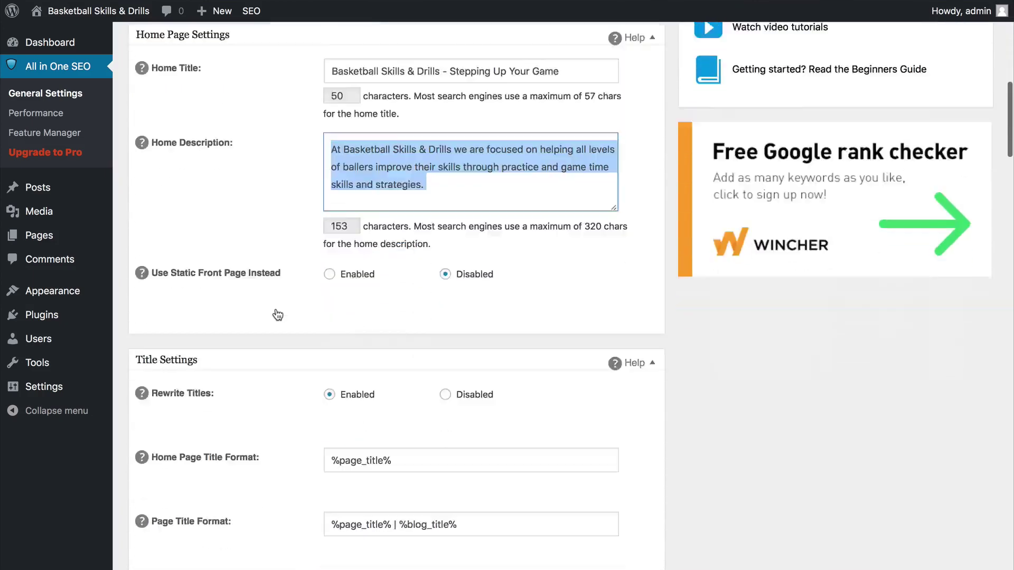
scroll(278, 315, down, 9)
scroll(276, 314, down, 3)
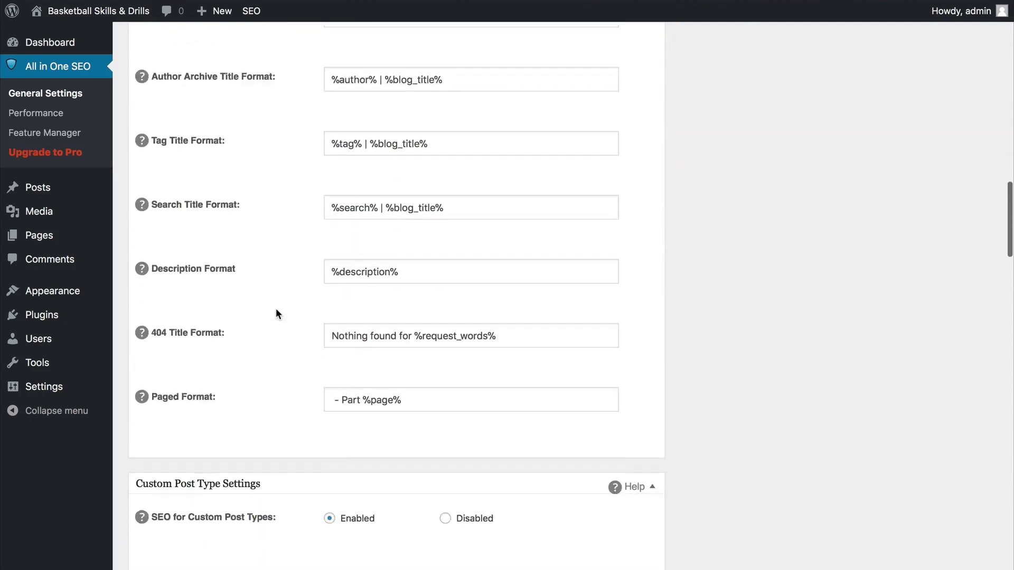
Review the Custom Post Type, Display, Webmaster Verification, Google, Noindex and Advanced Settings sections
scroll(275, 310, down, 9)
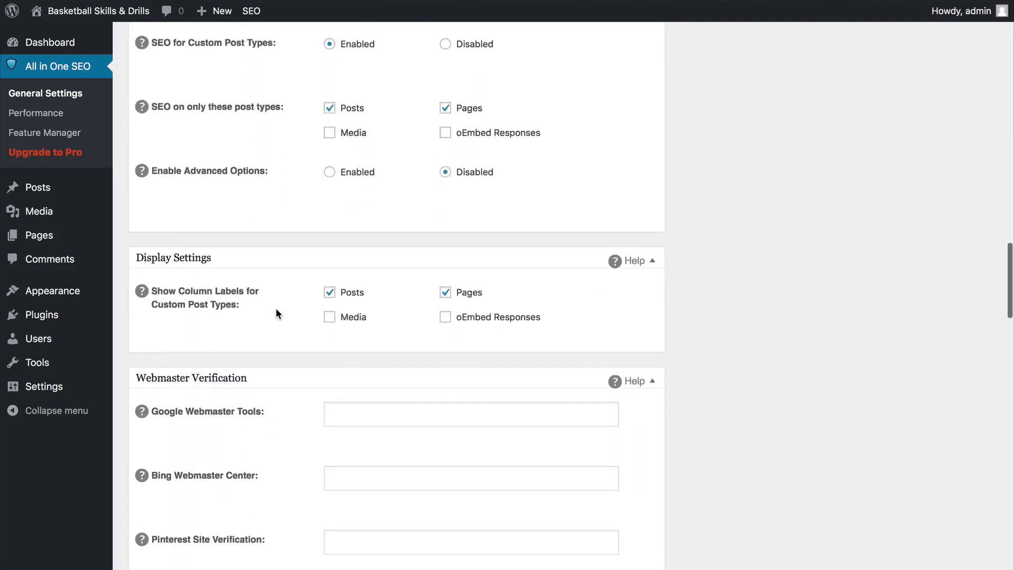
scroll(276, 312, down, 5)
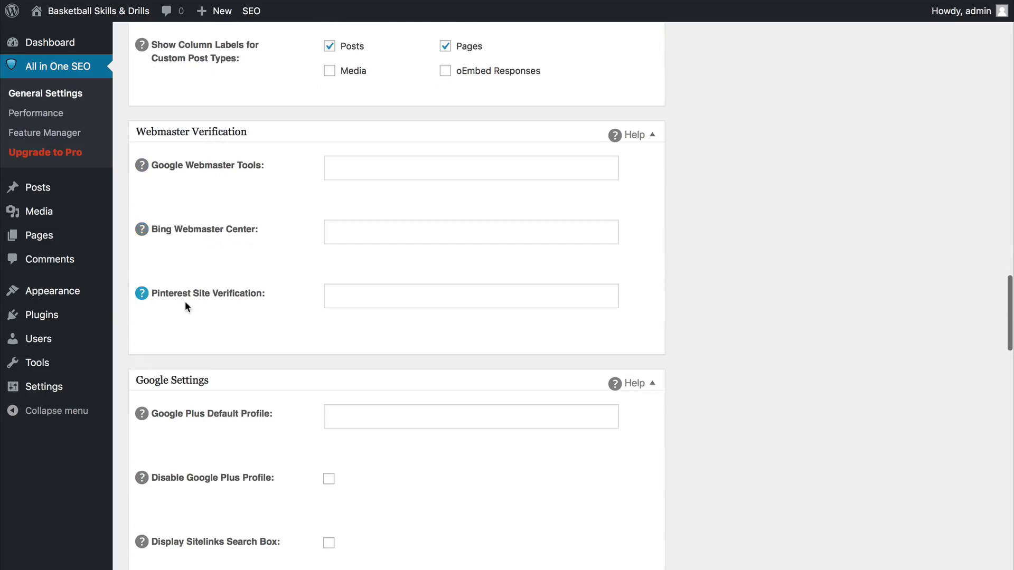
scroll(249, 313, down, 5)
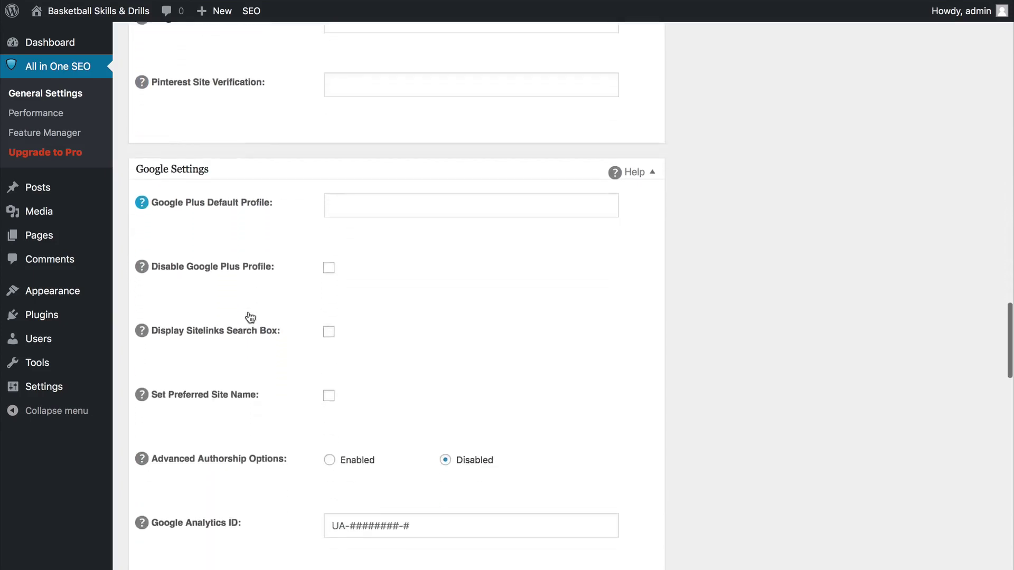
scroll(250, 315, down, 5)
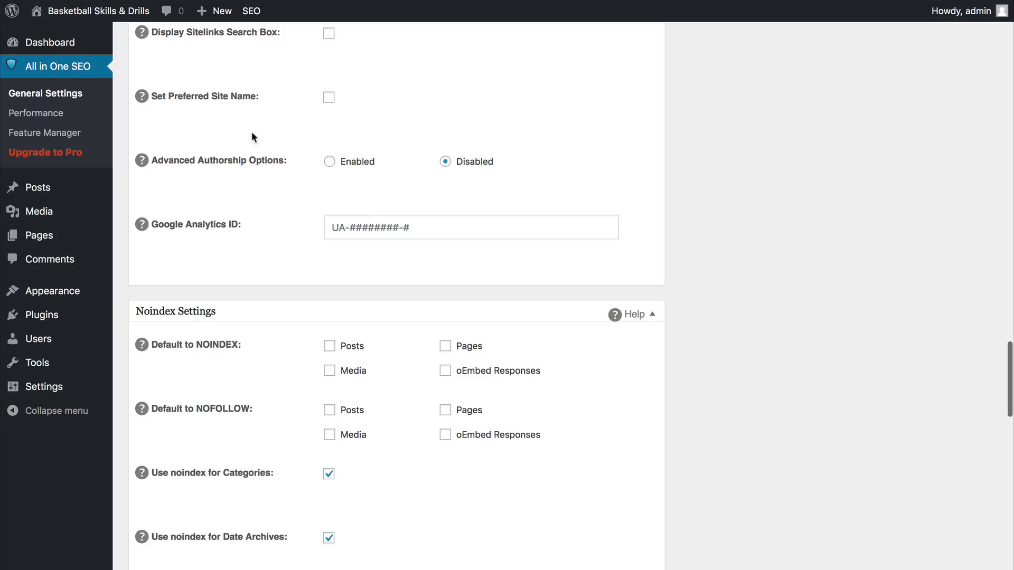
scroll(349, 360, down, 5)
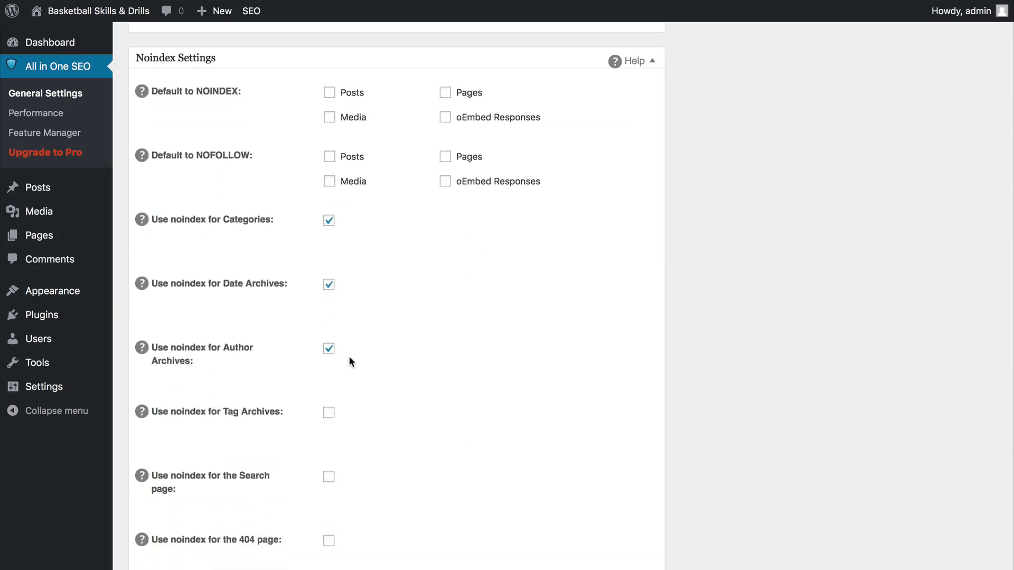
scroll(349, 357, down, 1)
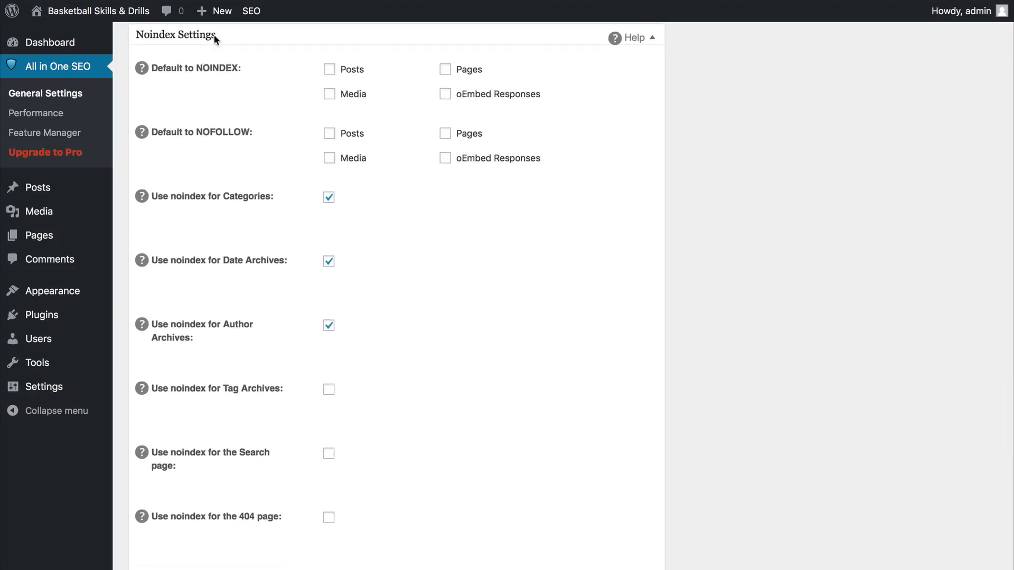
scroll(252, 149, down, 2)
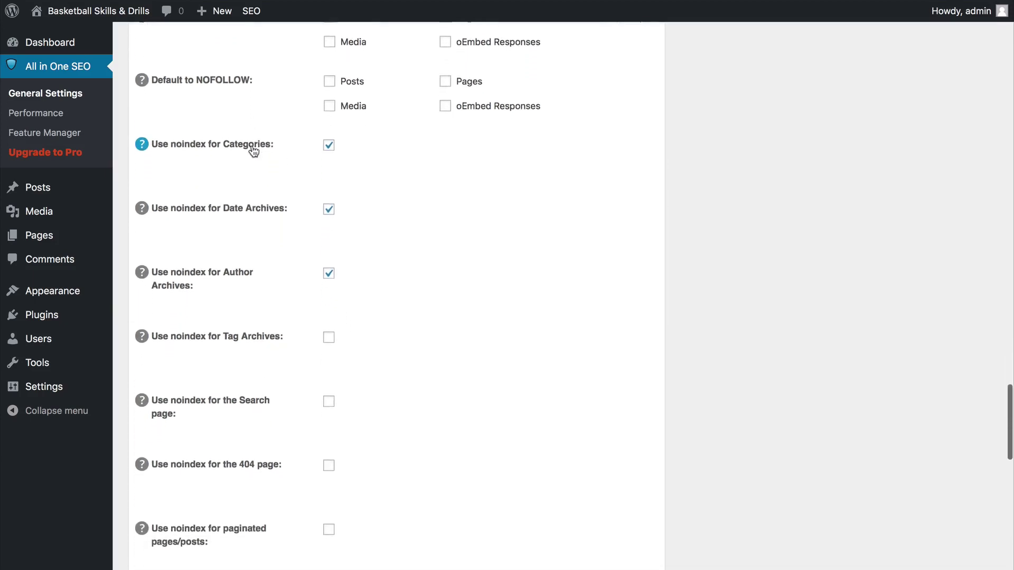
scroll(254, 151, down, 6)
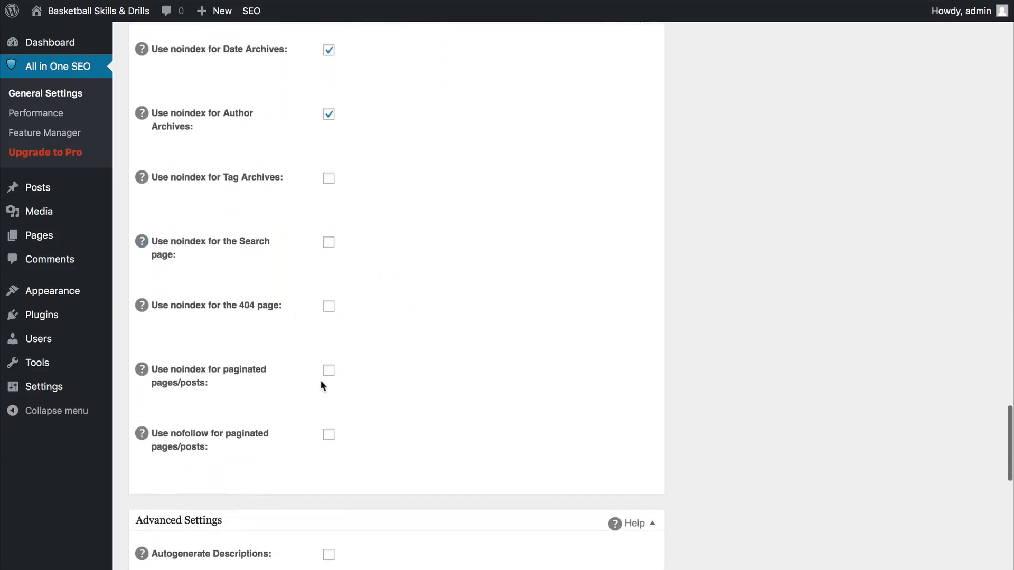
scroll(393, 385, down, 15)
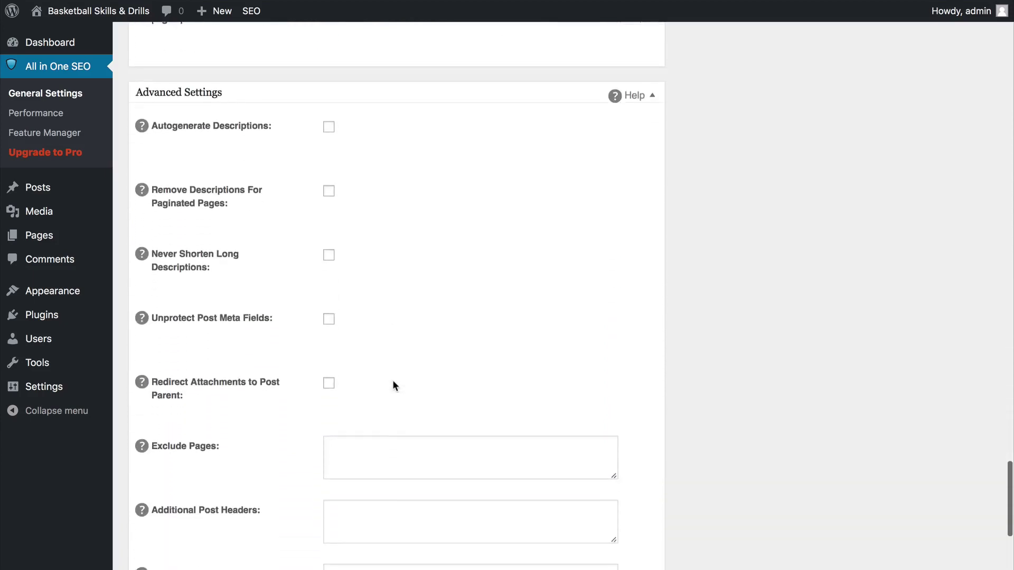
Enable Use Keywords in Keyword Settings and look over the META keyword options
scroll(393, 382, down, 14)
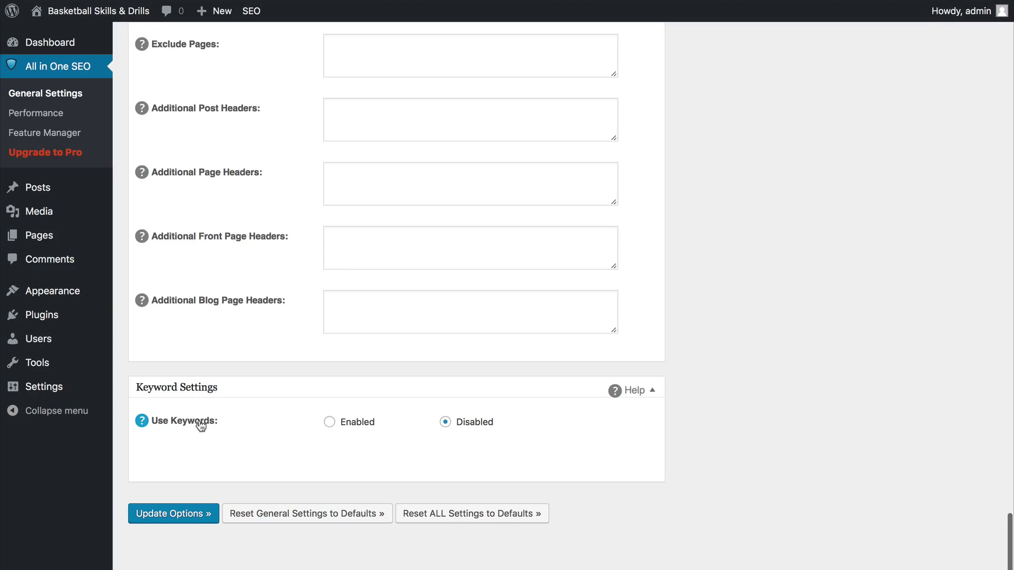
click(330, 422)
scroll(432, 487, down, 5)
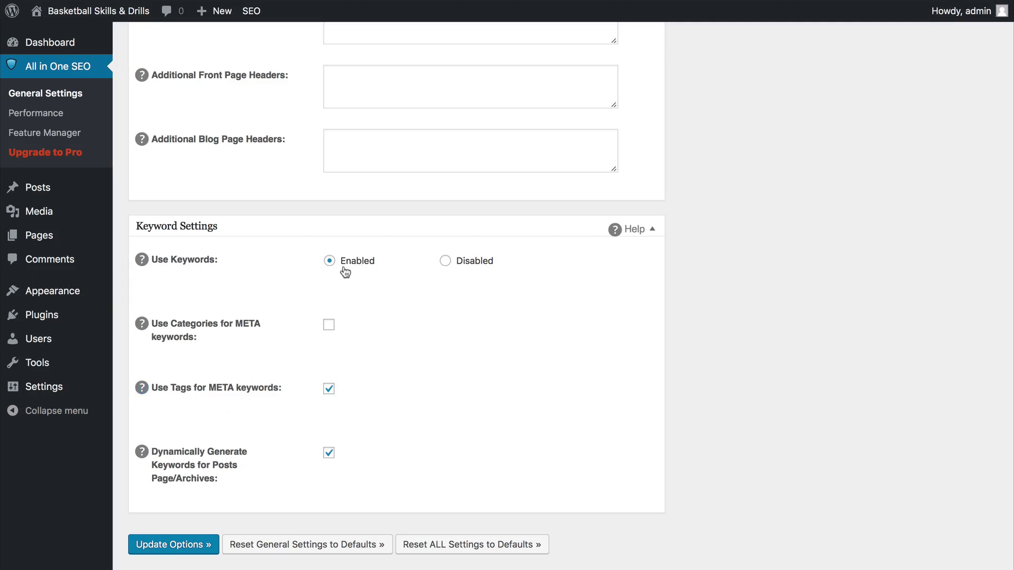
scroll(366, 316, down, 1)
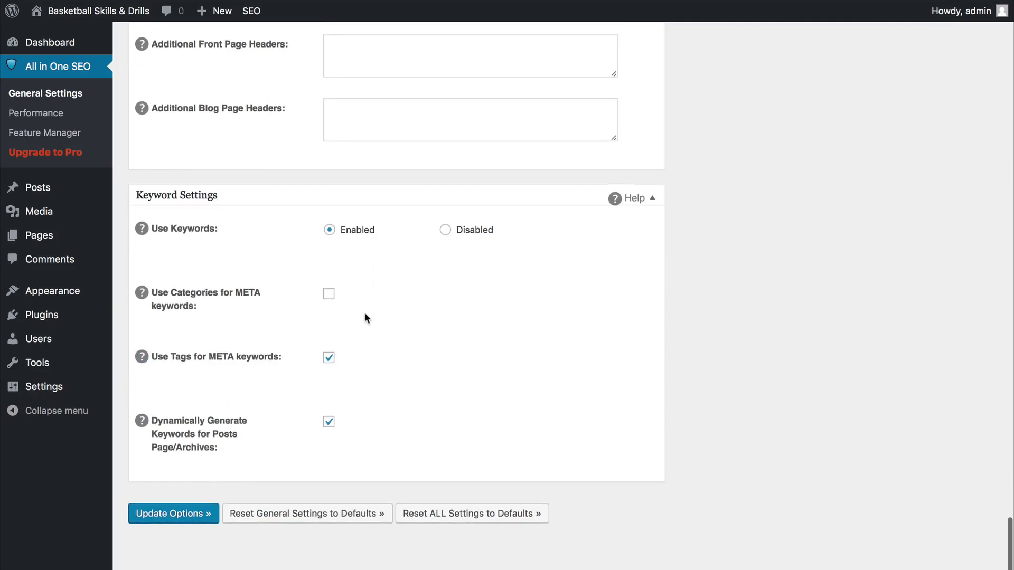
scroll(302, 395, up, 5)
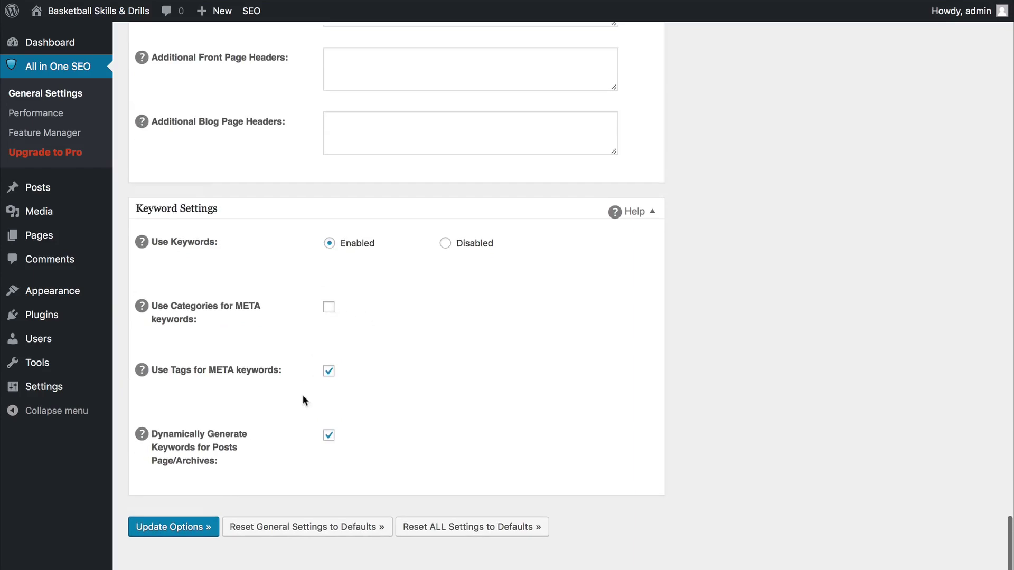
scroll(303, 395, down, 5)
Set Home Keywords in Home Page Settings to "basketball skills and drills, basketball skills, basketball, how to shoot a basketball"
scroll(302, 395, up, 20)
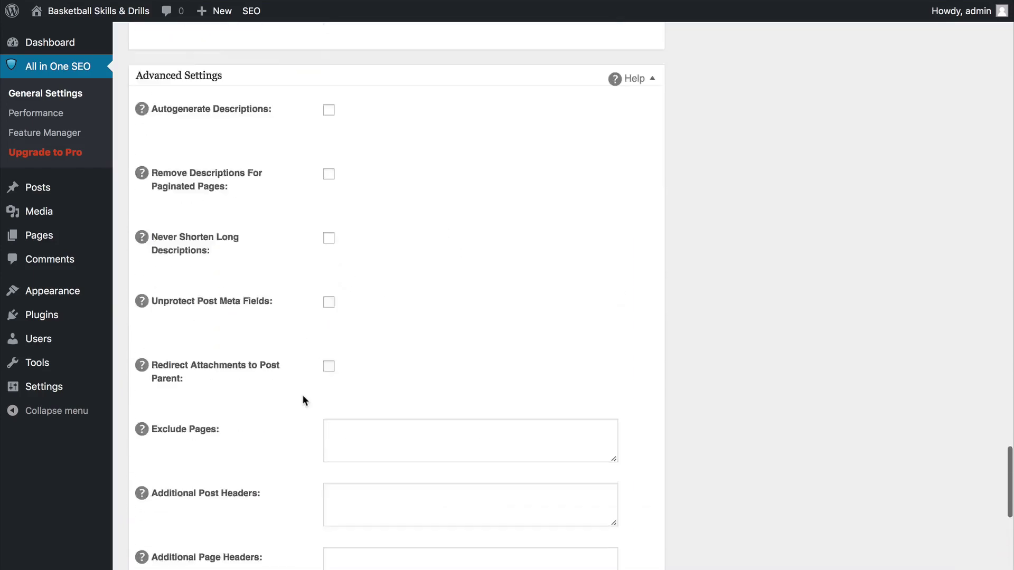
scroll(302, 395, up, 20)
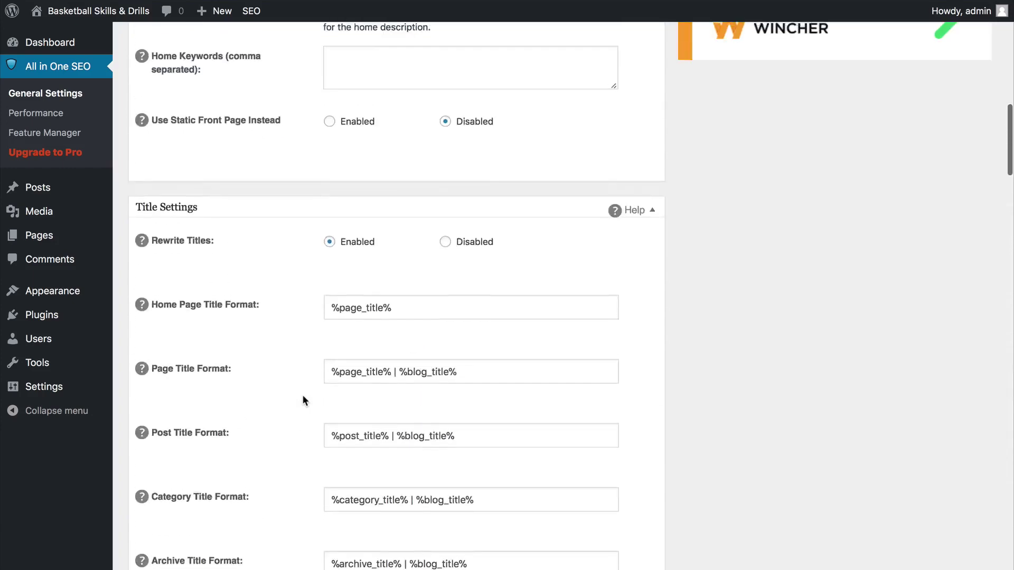
scroll(302, 394, up, 1)
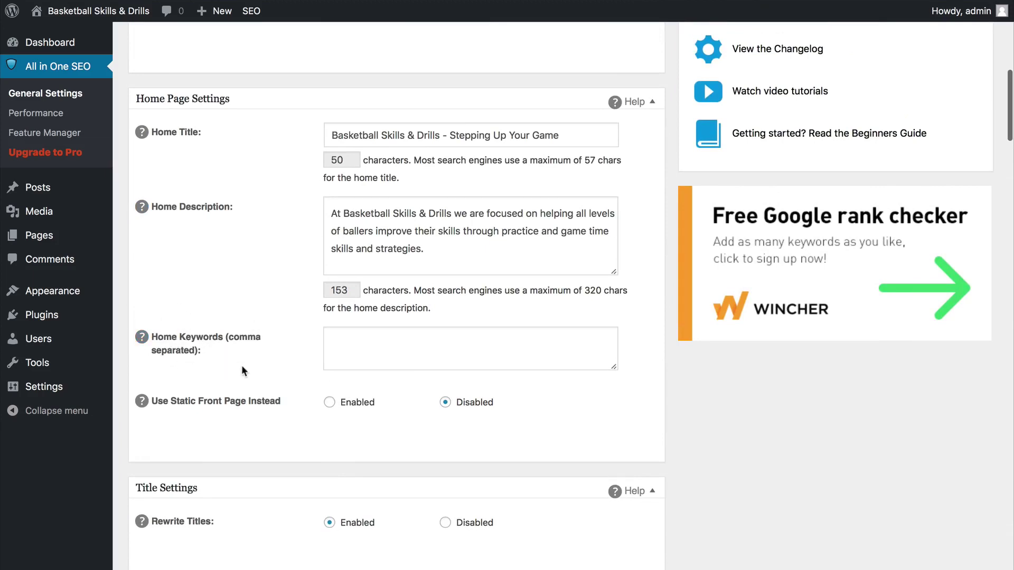
click(366, 346)
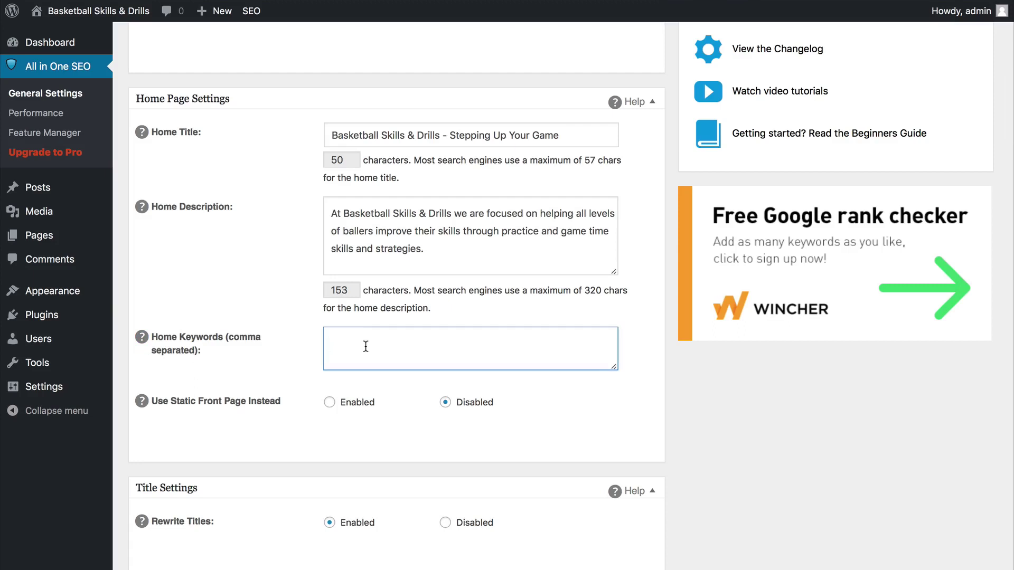
text(basketball skills an)
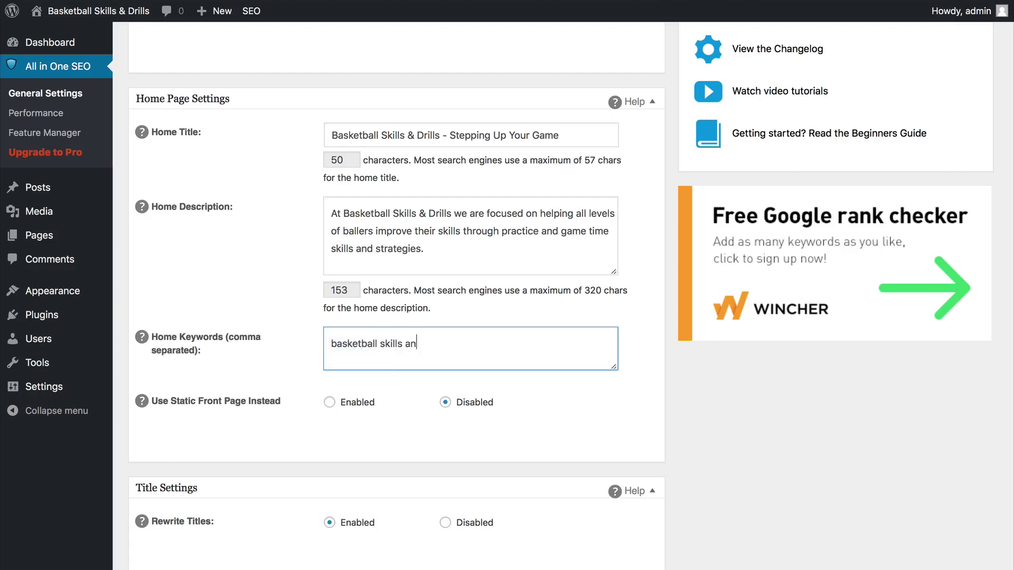
text(d)
key(BackSpace)
key(BackSpace)
key(BackSpace)
text(&)
key(BackSpace)
text(and drills, basketball skills, )
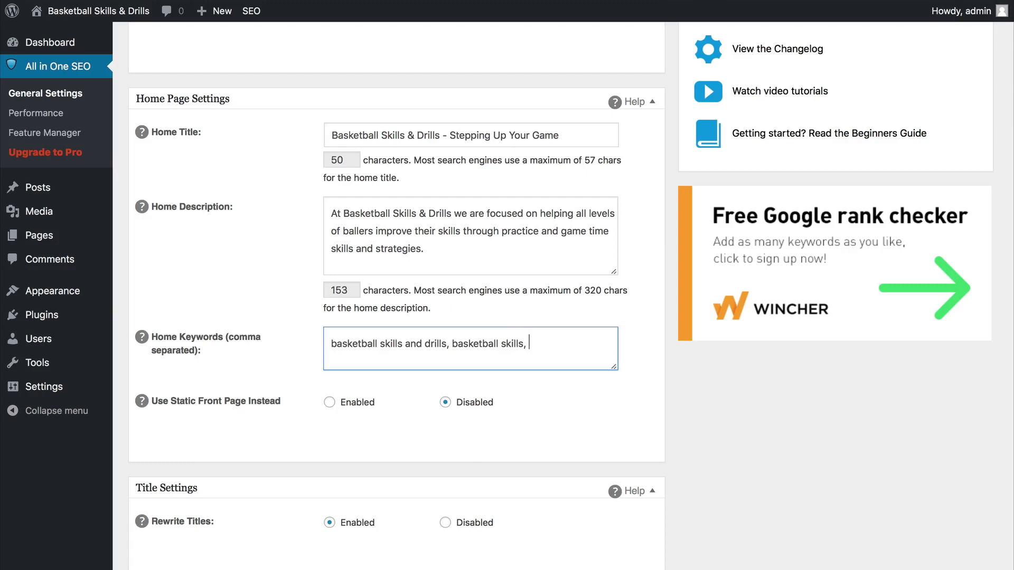
text(basketball, how to sh)
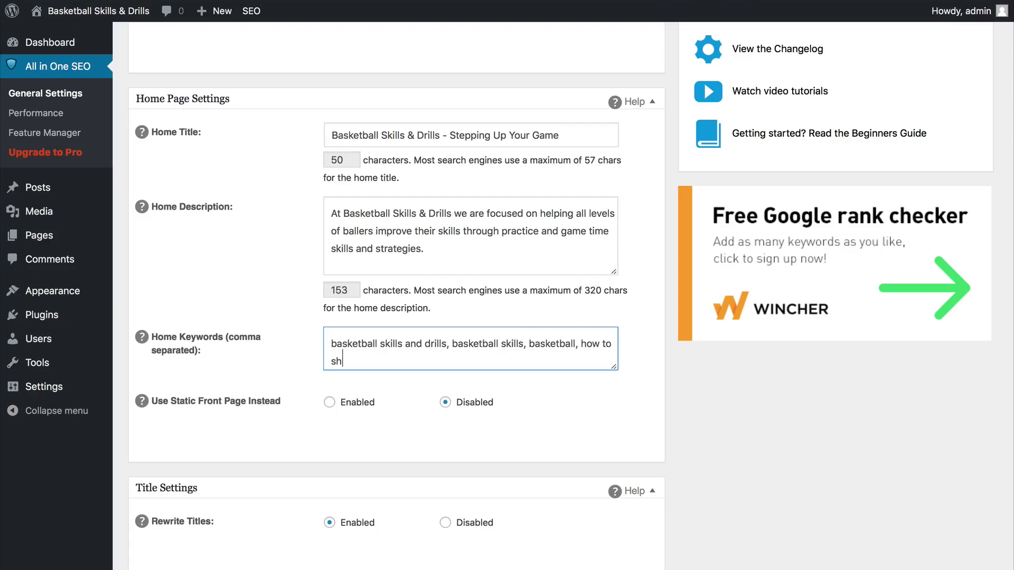
text(oot a basketball)
scroll(396, 295, down, 12)
scroll(396, 296, up, 7)
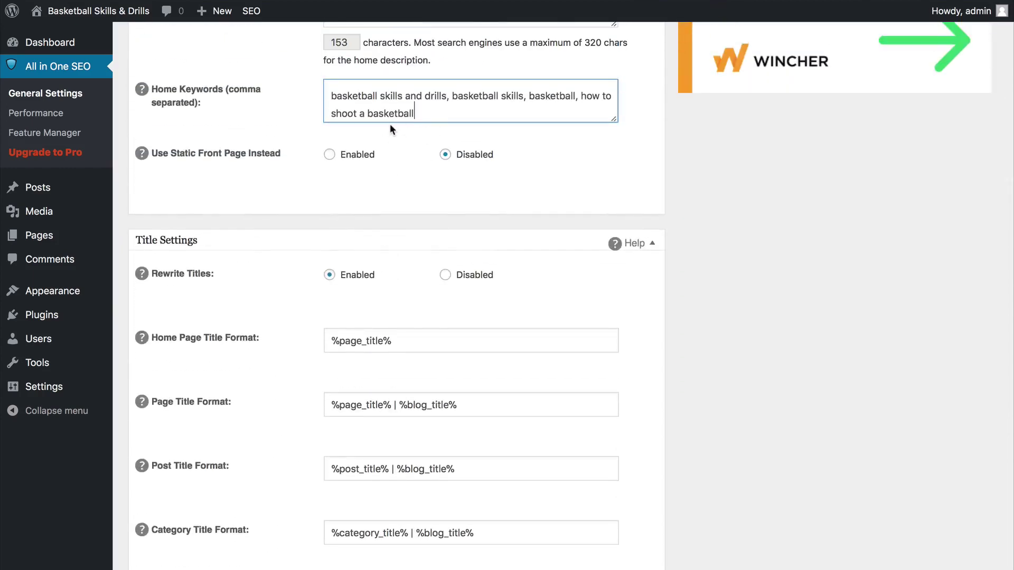
scroll(391, 127, up, 2)
scroll(391, 158, up, 1)
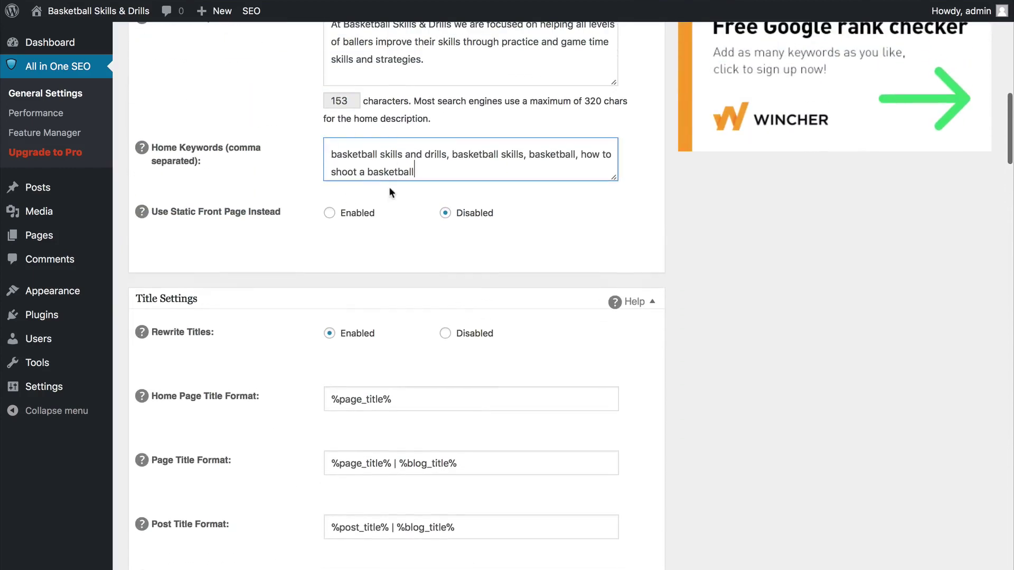
Save the updated All in One SEO options and review the Home Title, Home Description and Home Keywords in Home Page Settings
scroll(386, 192, down, 20)
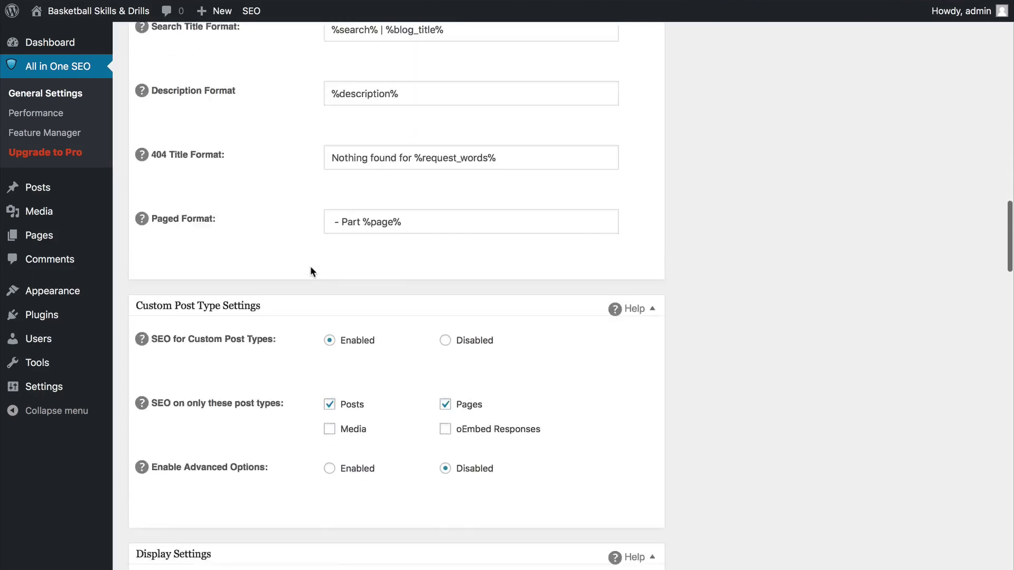
scroll(311, 271, down, 20)
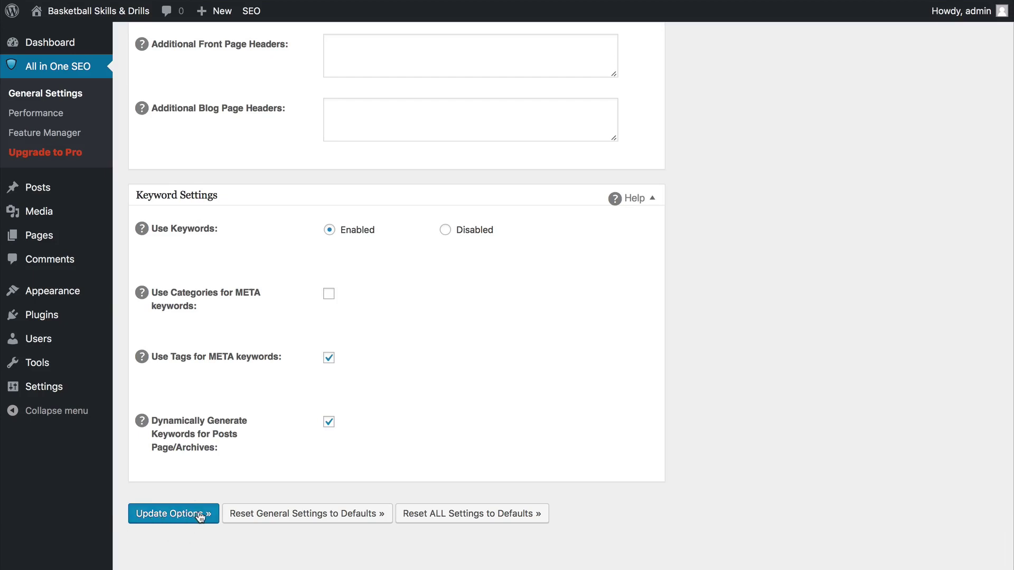
click(187, 517)
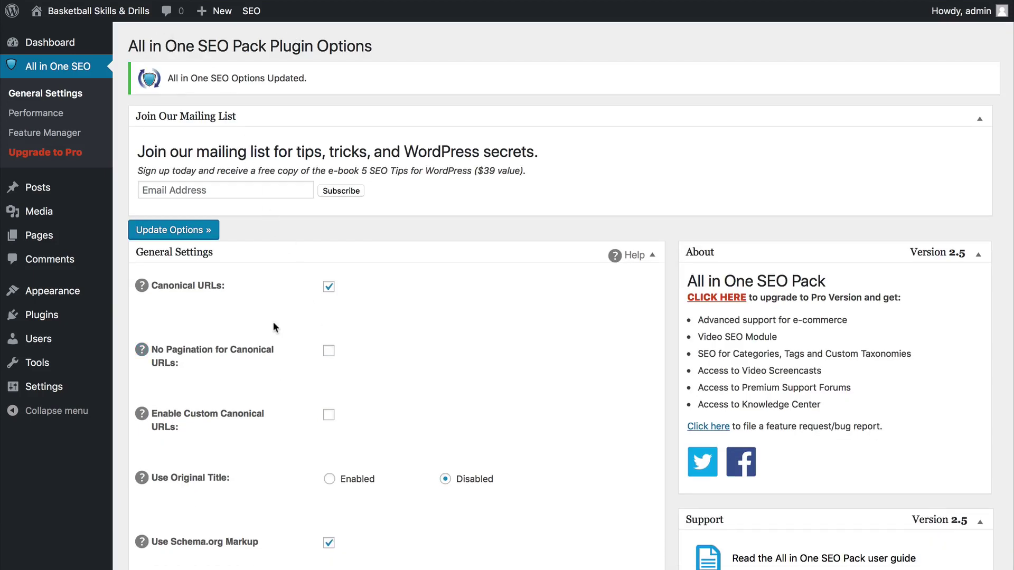
scroll(247, 403, down, 7)
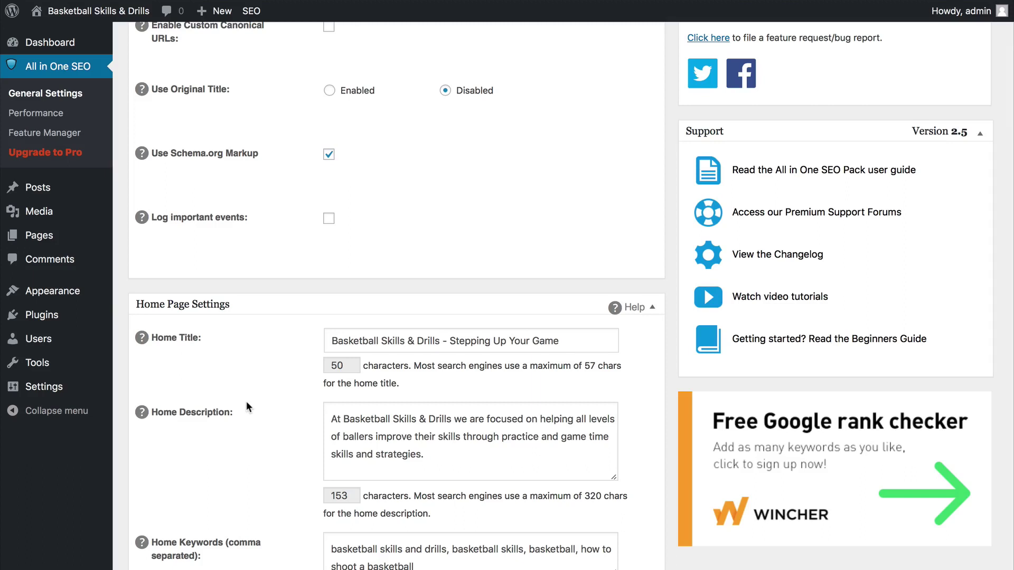
scroll(270, 405, down, 2)
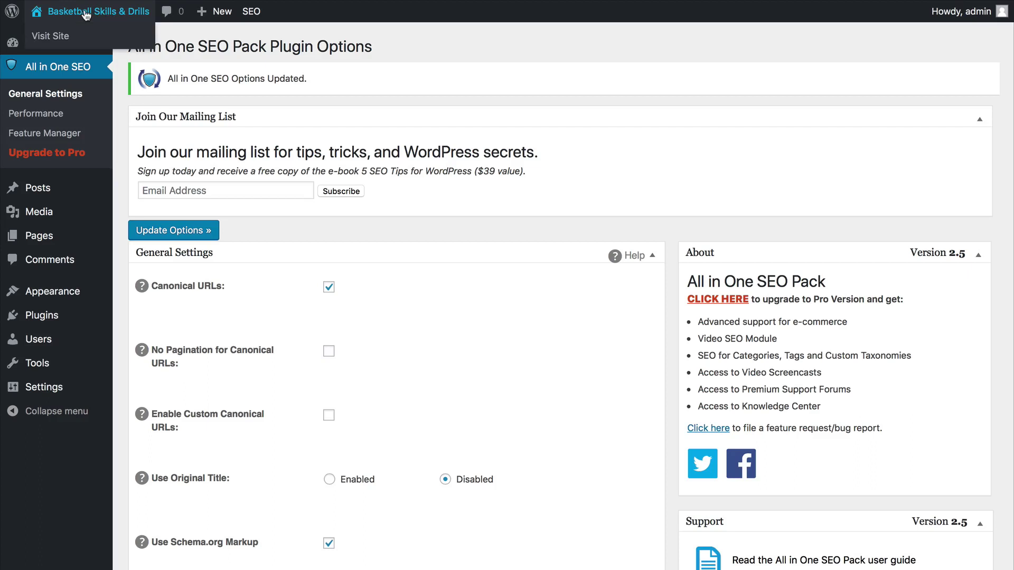
Visit the live Basketball Skills & Drills site and show the home page's source code
mouse_move(120, 19)
click(58, 37)
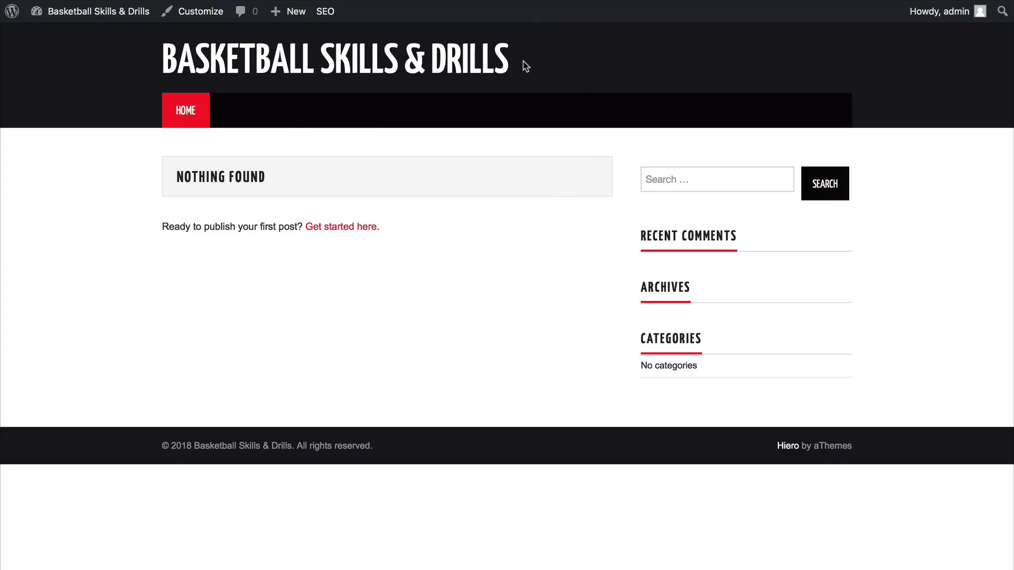
right_click(426, 250)
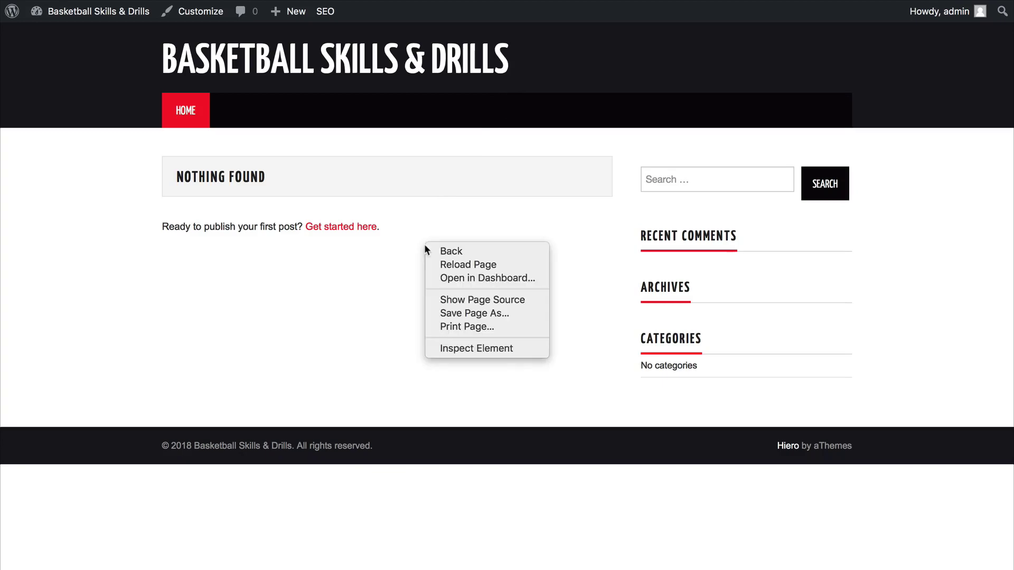
click(474, 301)
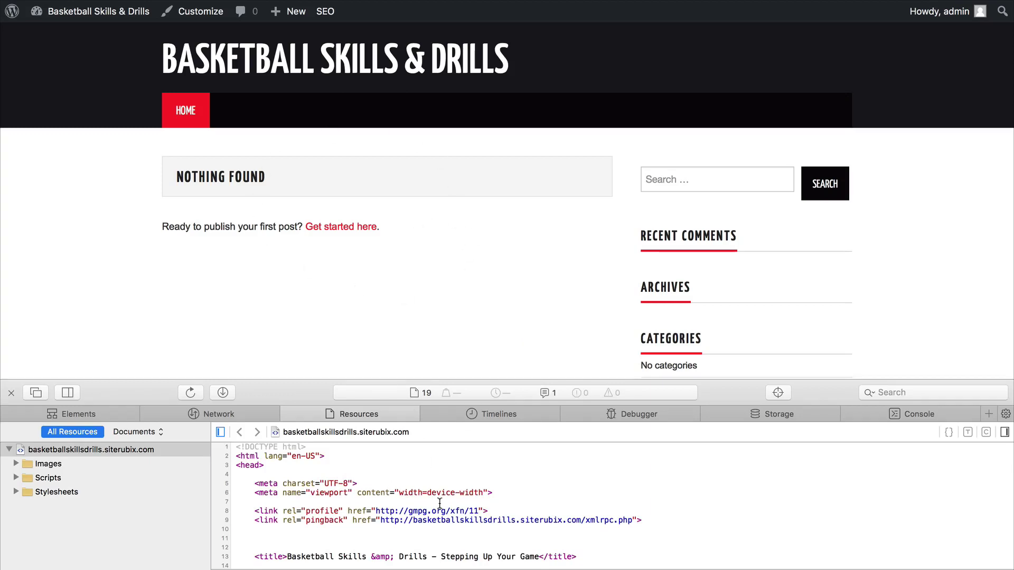
Find the title tag in the page source and highlight the home title text inside it
scroll(440, 505, down, 2)
scroll(440, 505, down, 3)
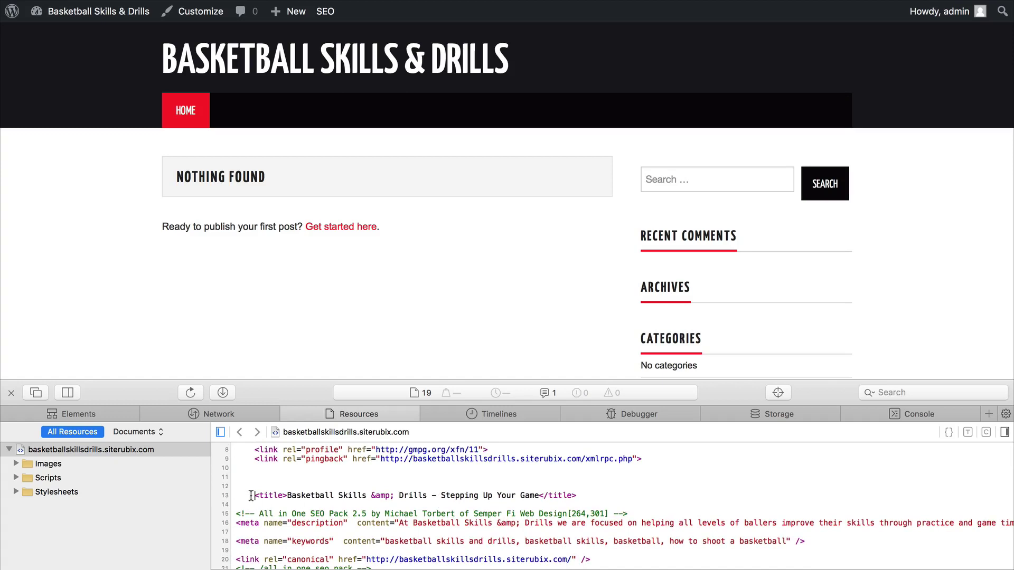
drag(255, 495, 317, 497)
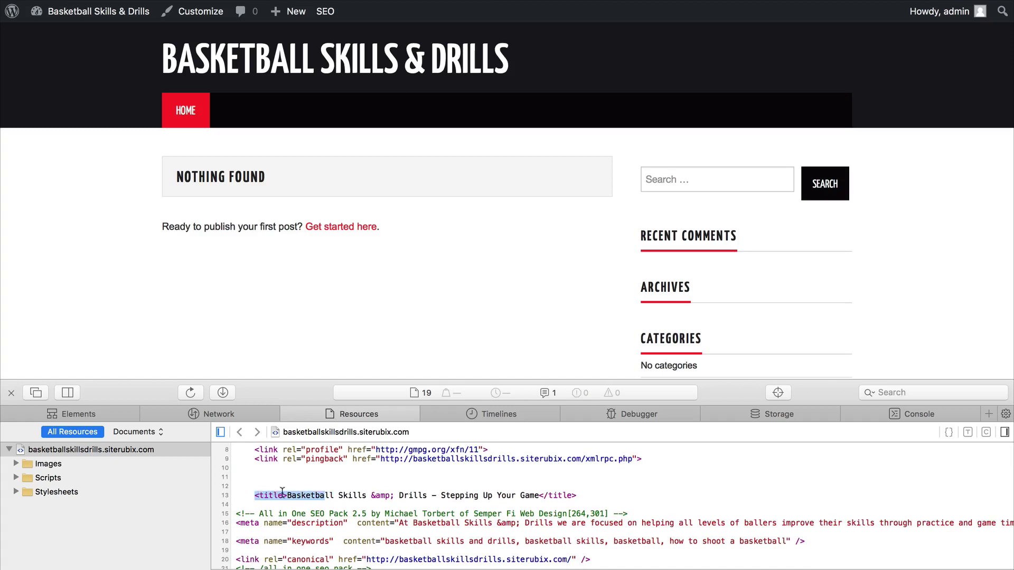
click(287, 495)
drag(287, 496, 538, 495)
scroll(539, 495, down, 2)
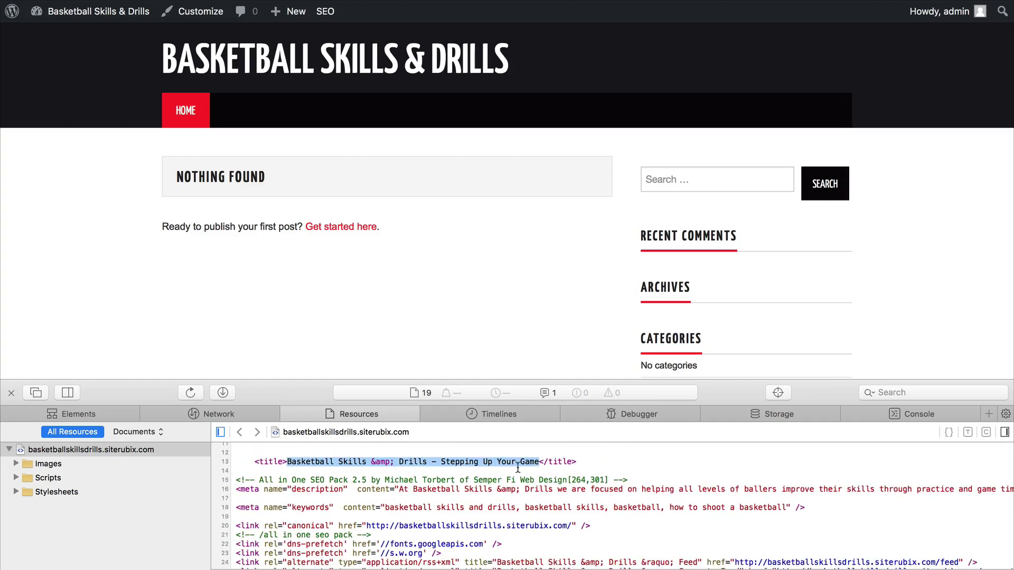
Highlight the meta description and meta keywords in the page source, and close the source inspector
scroll(522, 475, down, 2)
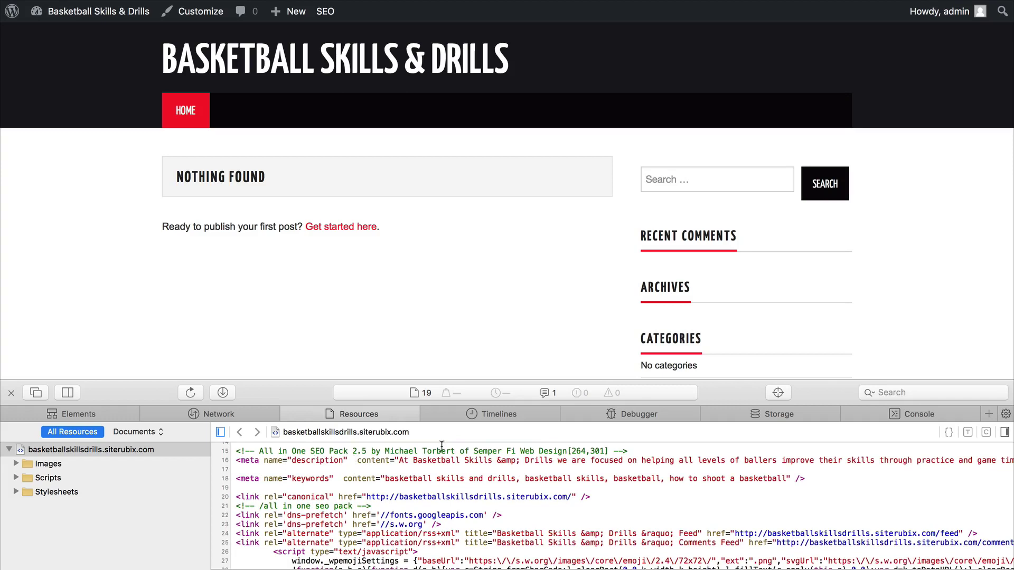
scroll(406, 471, down, 1)
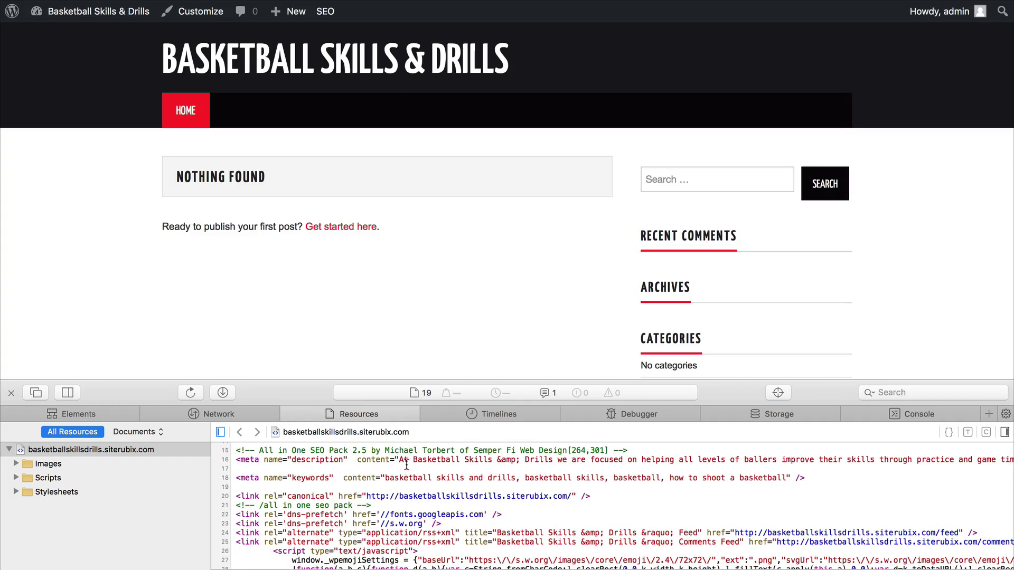
drag(399, 461, 604, 462)
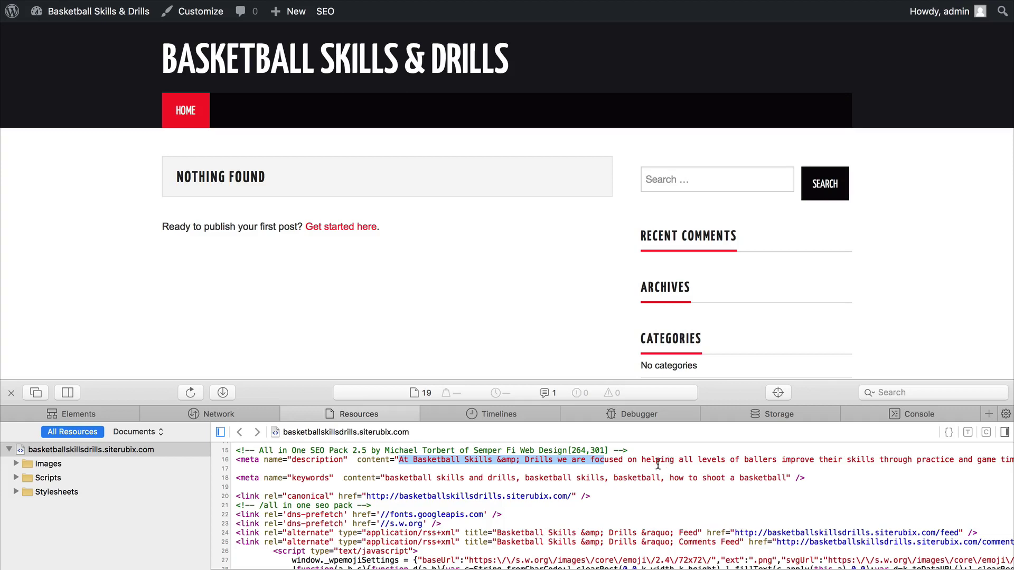
scroll(558, 501, down, 1)
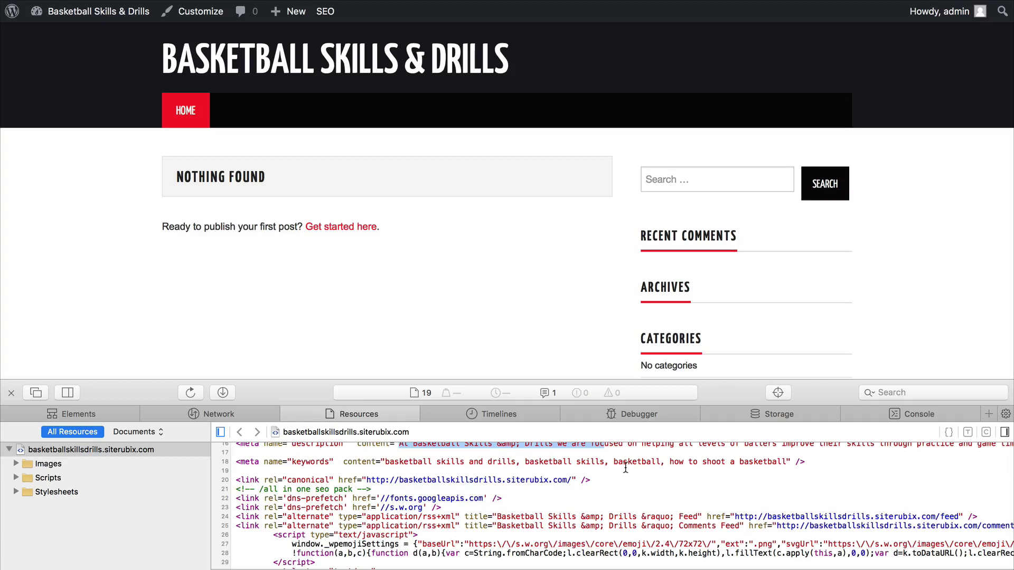
click(238, 463)
drag(314, 463, 642, 465)
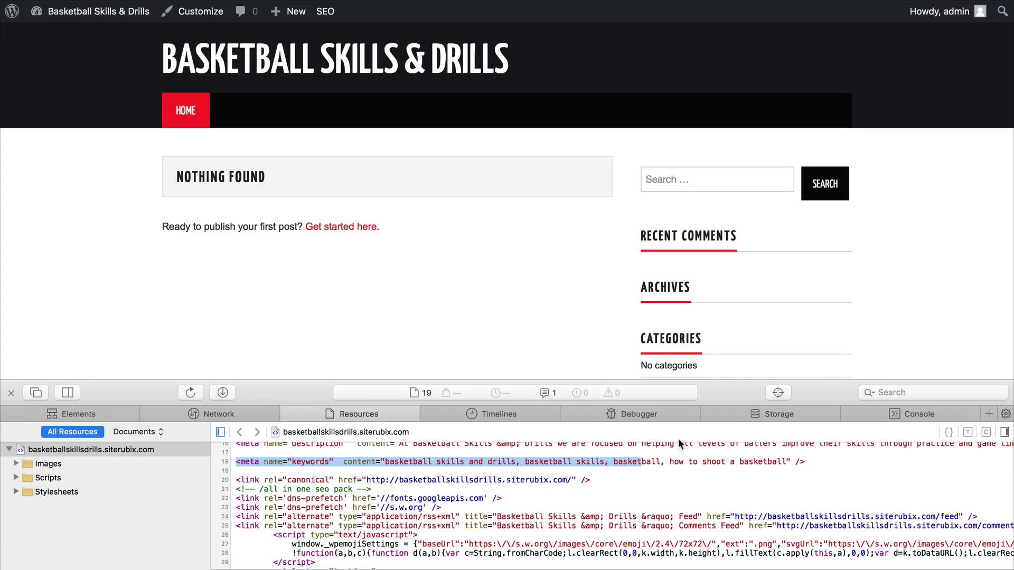
click(11, 393)
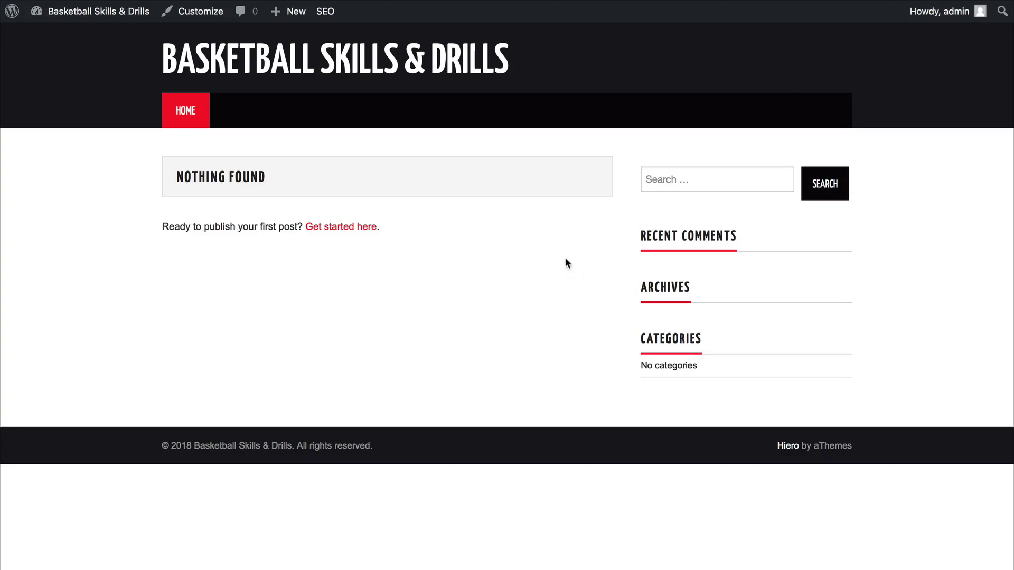
Switch to the Google results page for search engine optimization and search for "basketball skills" instead
click(733, 1)
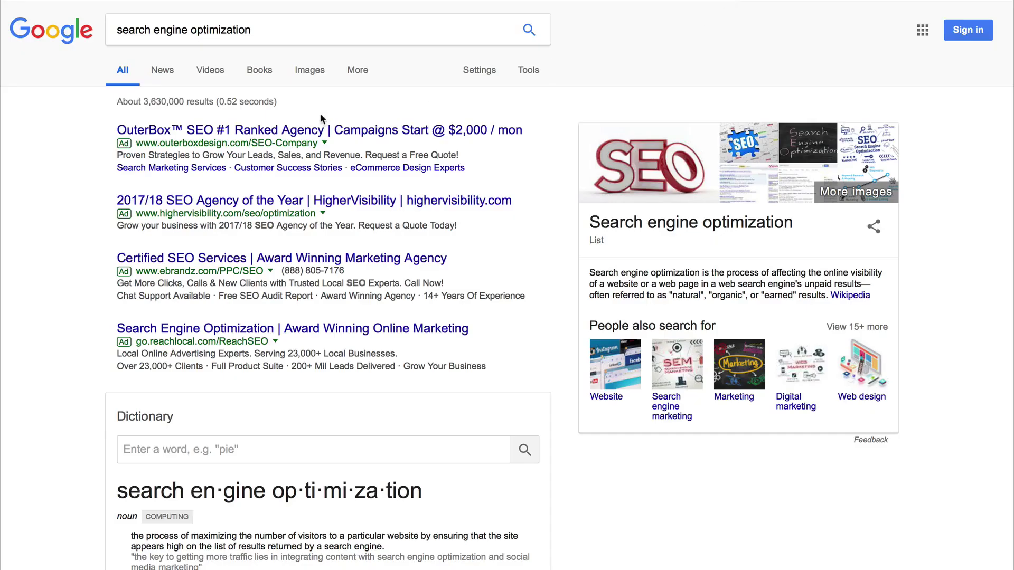
scroll(320, 113, down, 5)
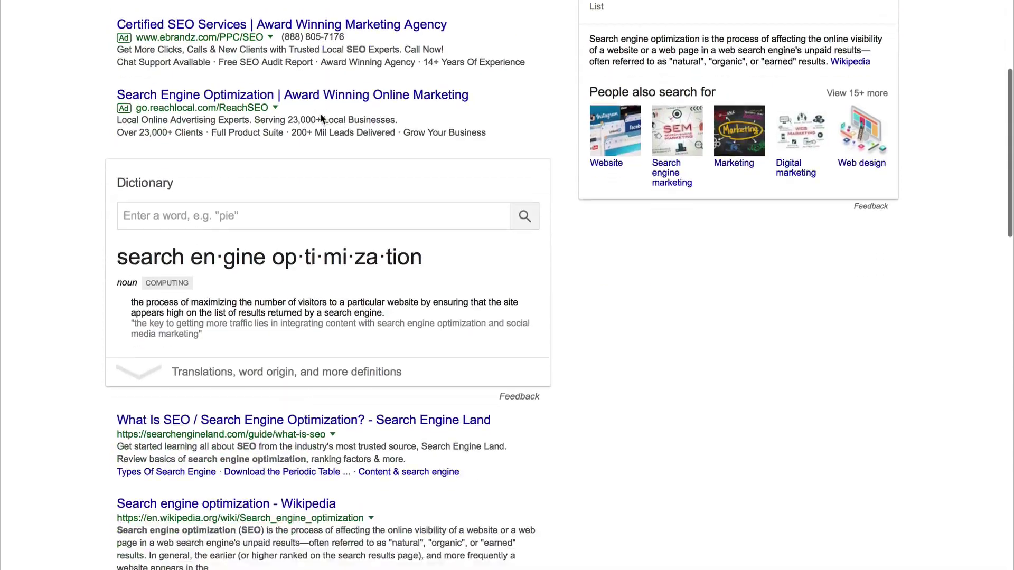
scroll(320, 113, down, 2)
scroll(320, 113, up, 8)
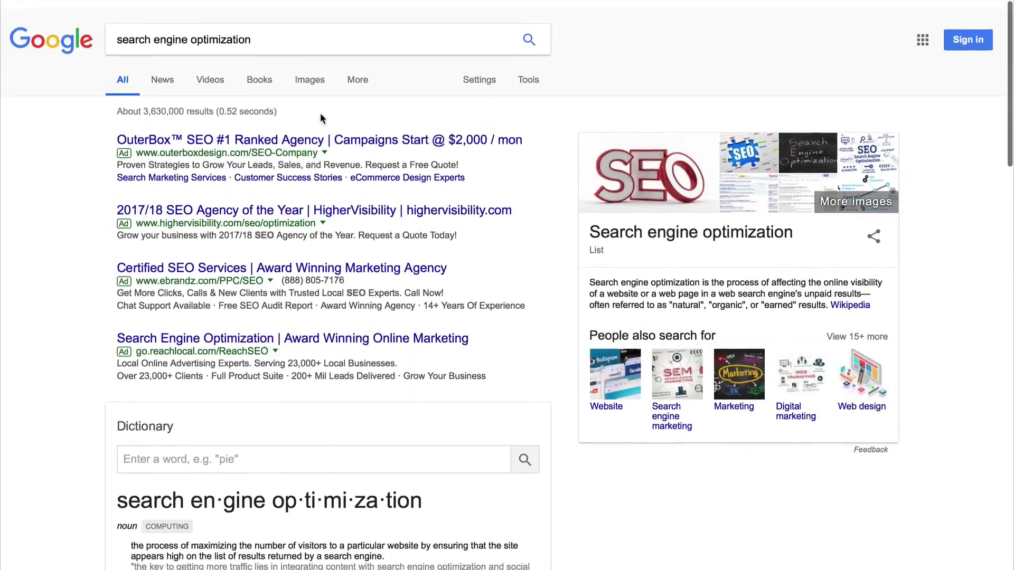
triple_click(268, 29)
text(baske)
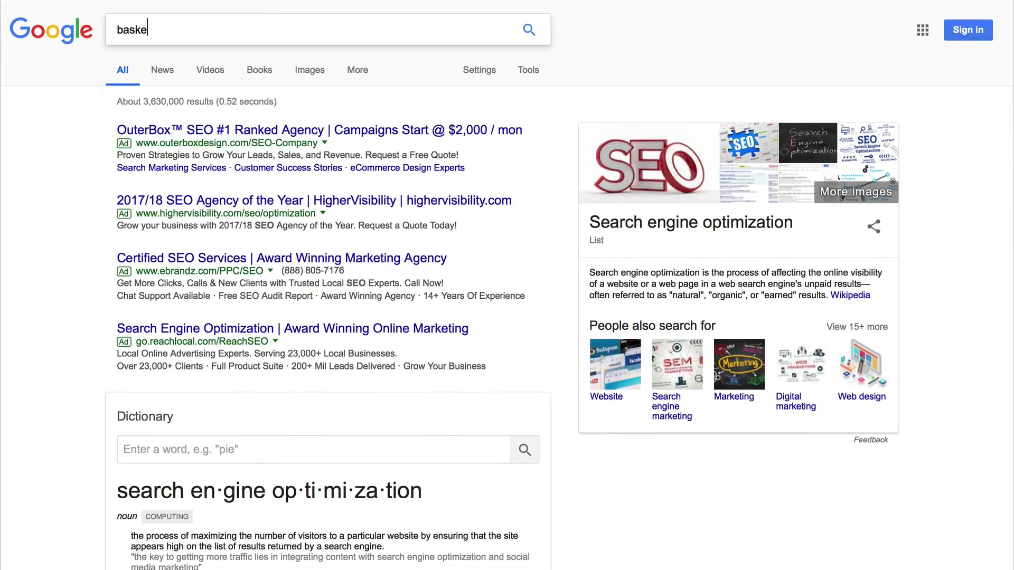
text(tball )
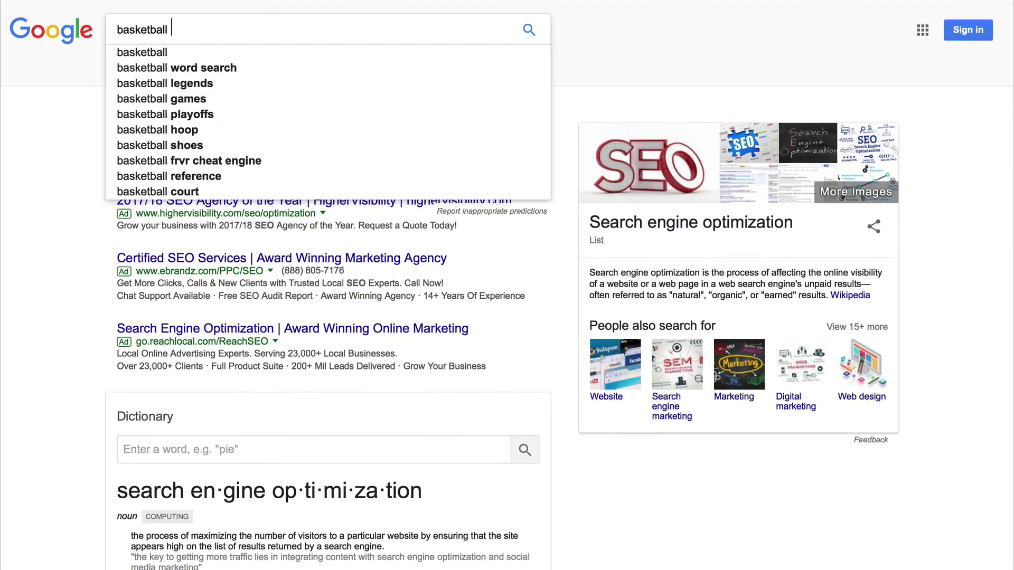
text(skills)
key(Return)
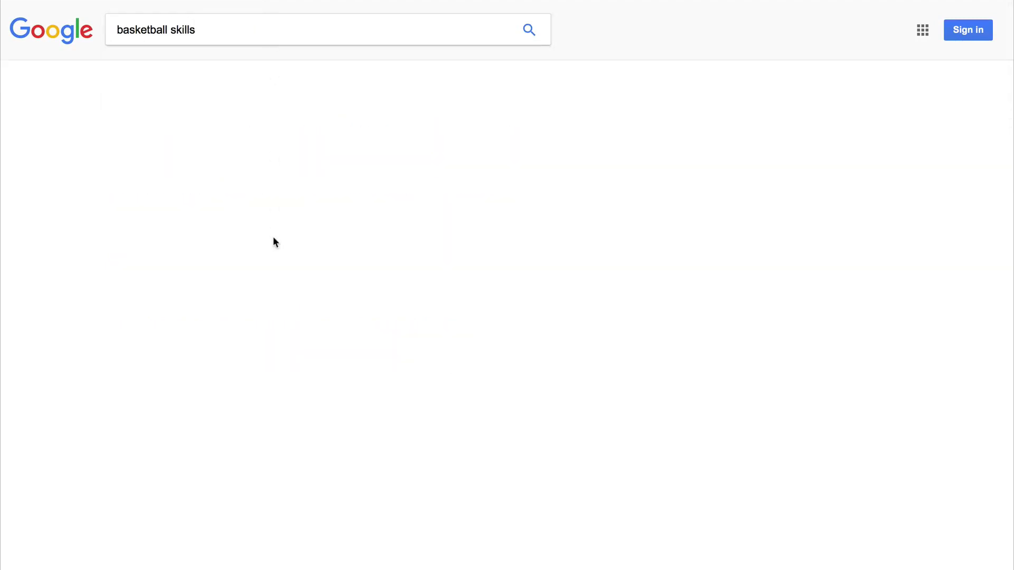
Highlight the titles of the LIVESTRONG.COM and study.com results to examine how page titles appear in Google
scroll(273, 238, down, 7)
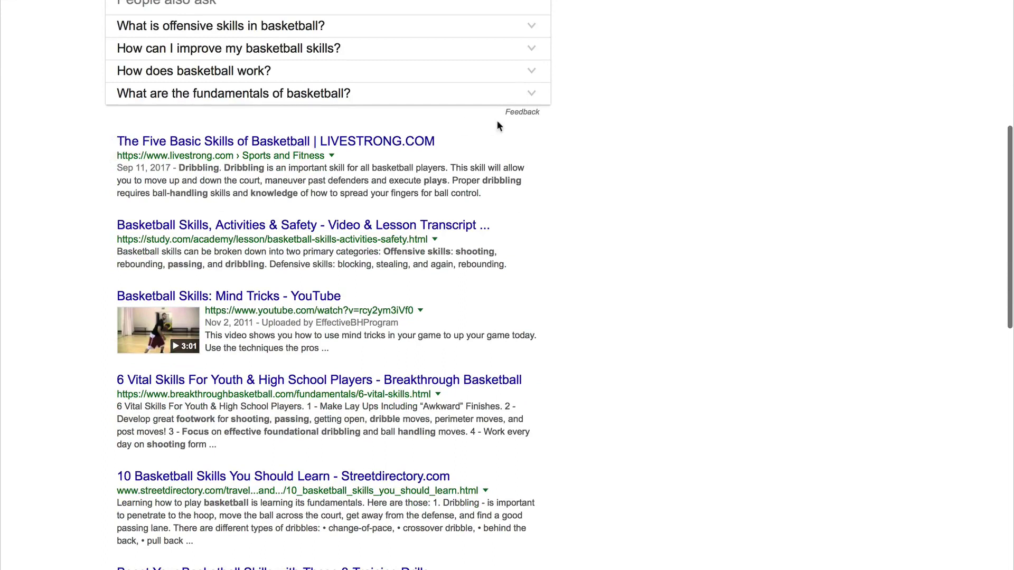
drag(458, 142, 114, 143)
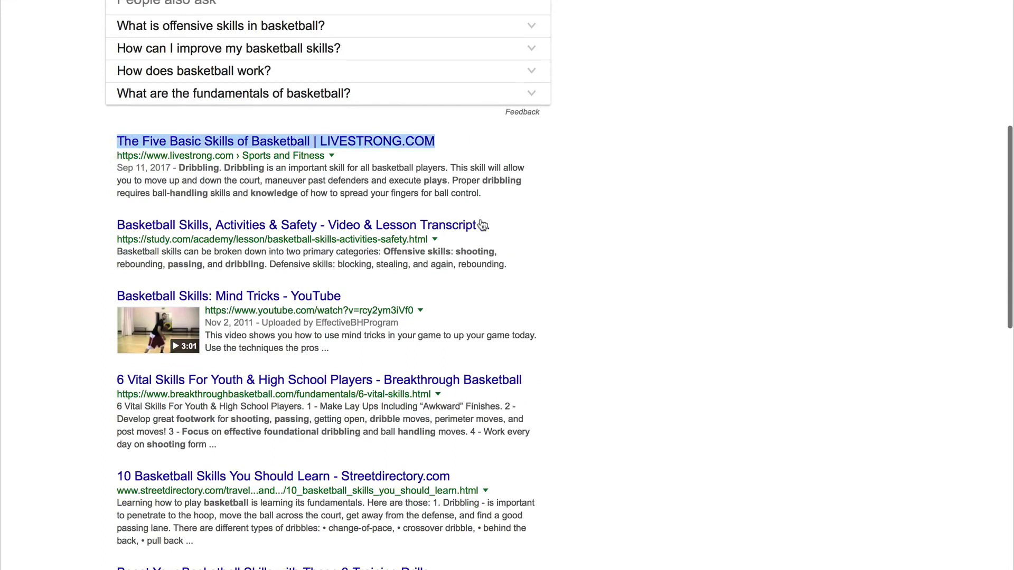
click(505, 224)
drag(505, 223, 113, 226)
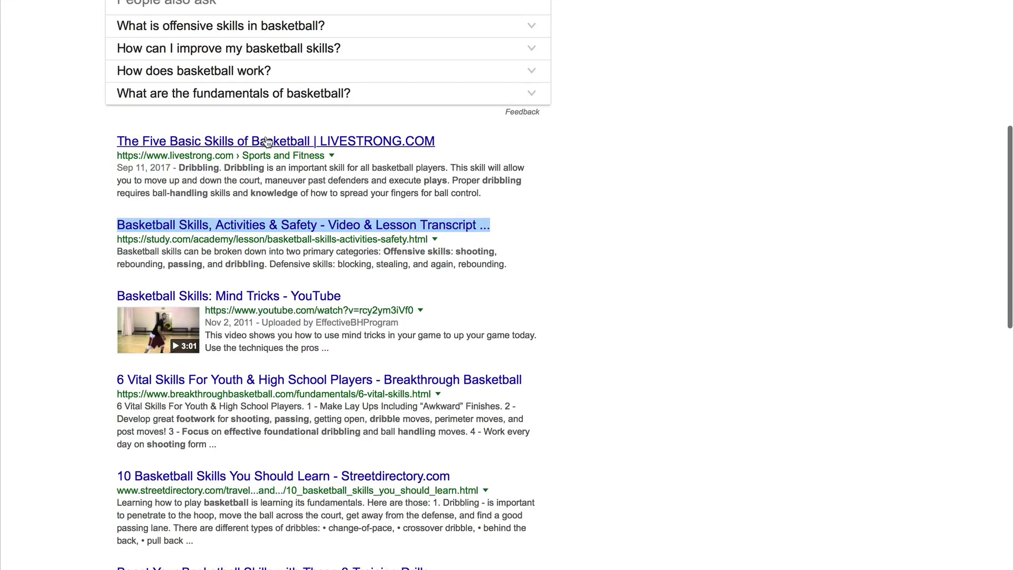
drag(447, 142, 114, 144)
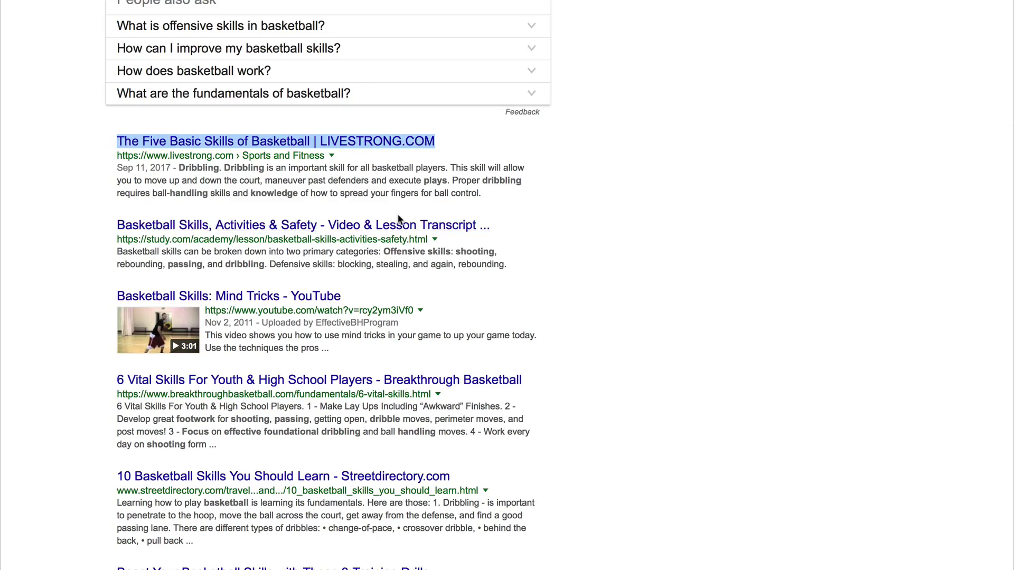
click(447, 141)
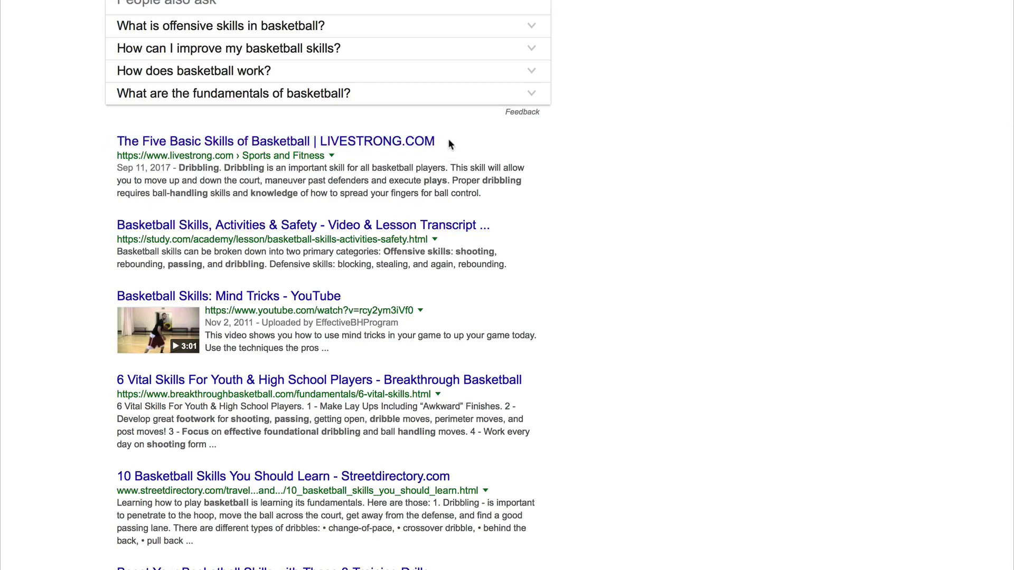
drag(453, 143, 115, 144)
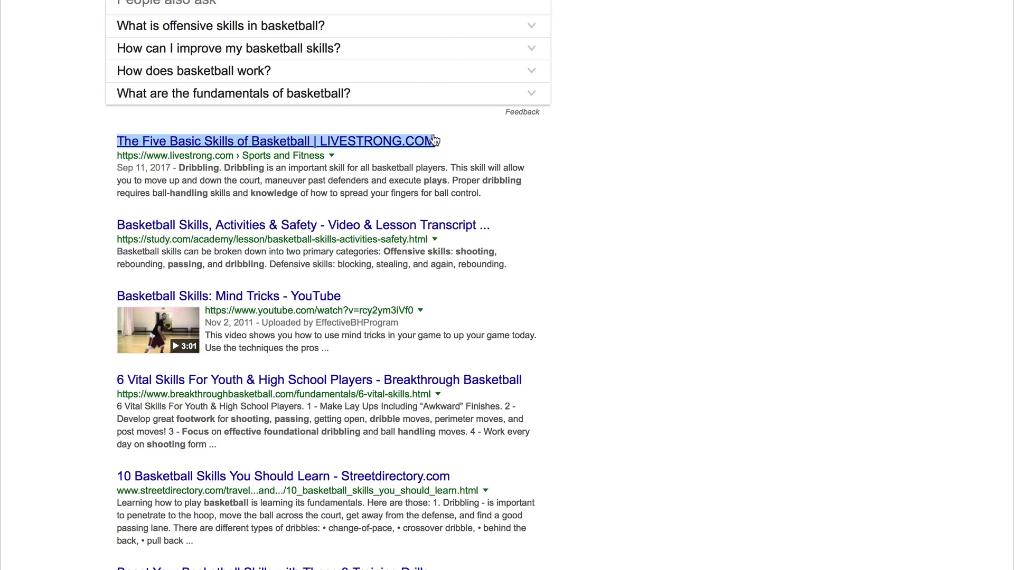
click(453, 141)
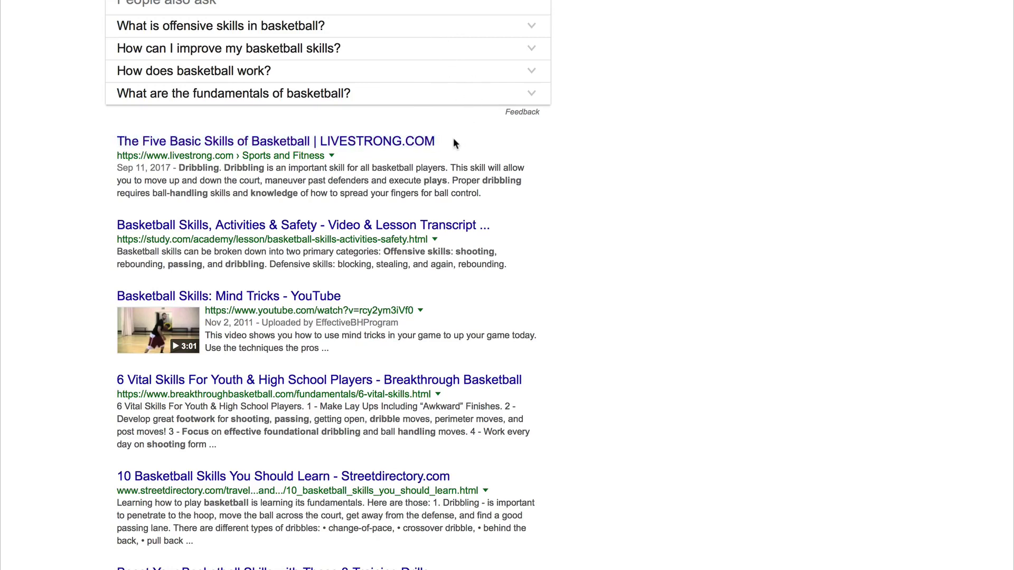
drag(445, 140, 78, 210)
scroll(567, 240, down, 1)
click(568, 236)
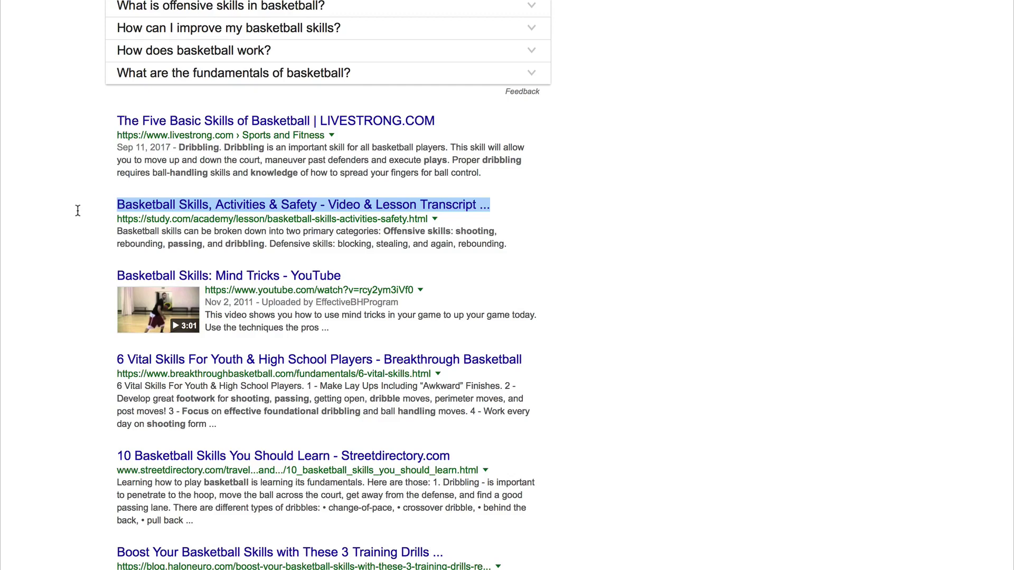
Highlight the description snippet and the title of the LIVESTRONG.COM result to compare the two elements
scroll(164, 219, down, 3)
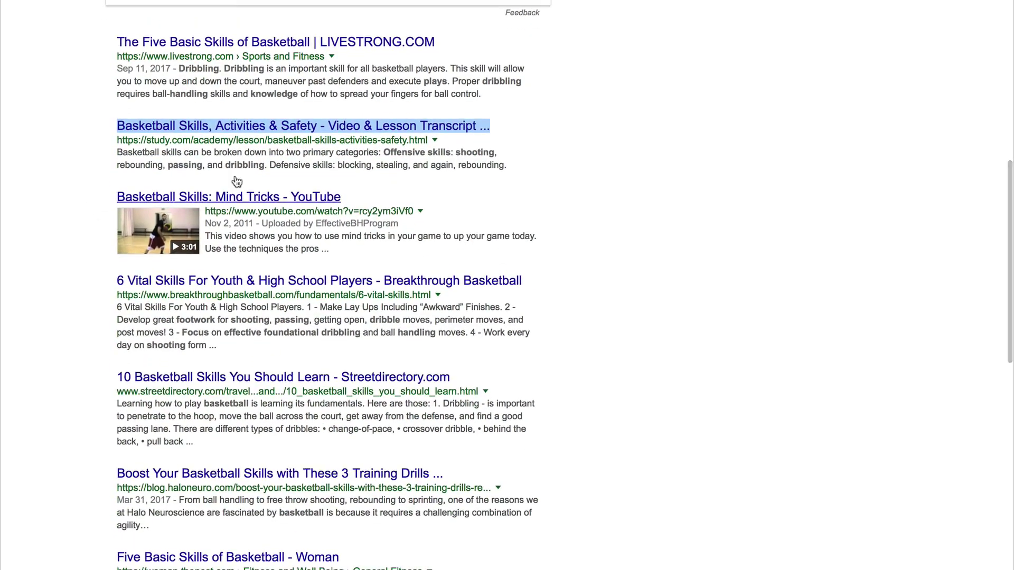
click(522, 108)
drag(499, 101, 179, 73)
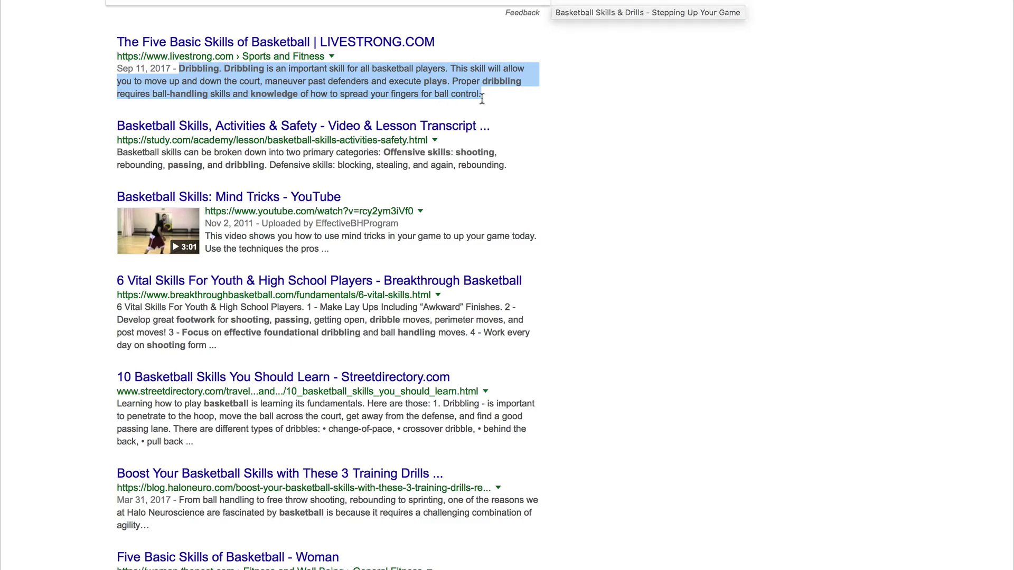
drag(482, 95, 179, 69)
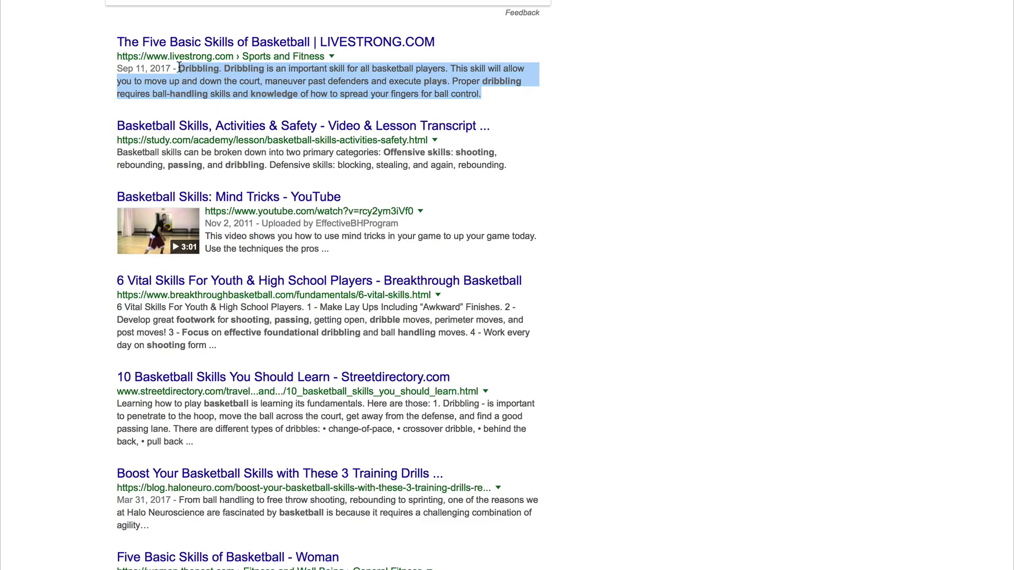
drag(455, 46, 116, 43)
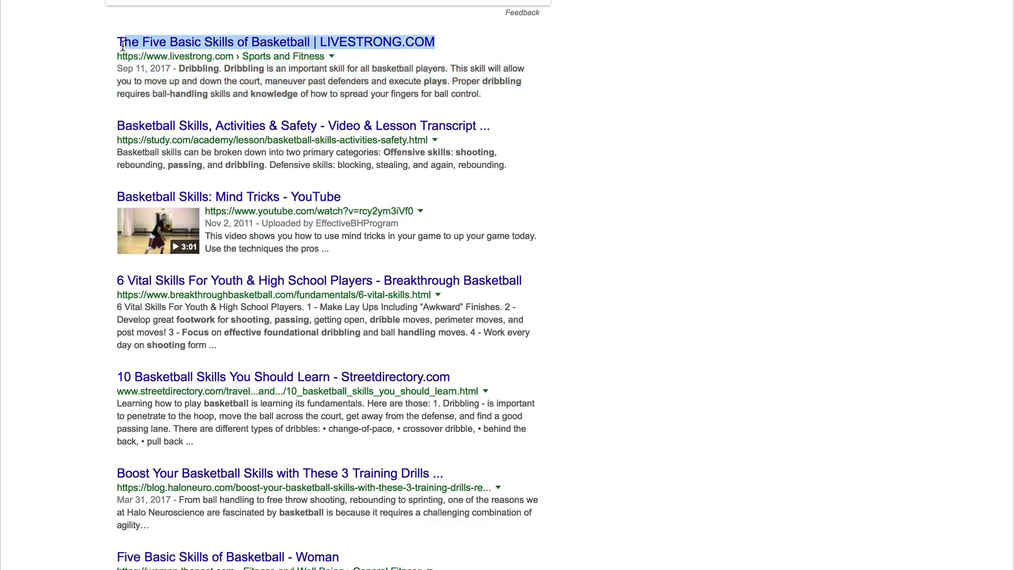
Highlight the LIVESTRONG.COM result's description, compare it with the featured snippet at the head of the results, and clear the highlight
drag(483, 96, 182, 72)
scroll(273, 178, up, 6)
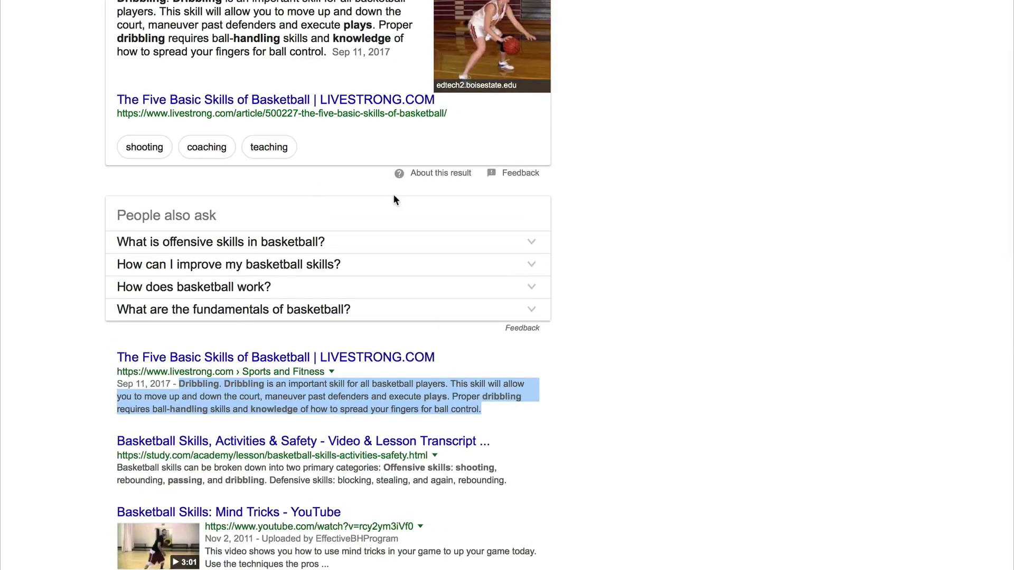
scroll(394, 199, up, 1)
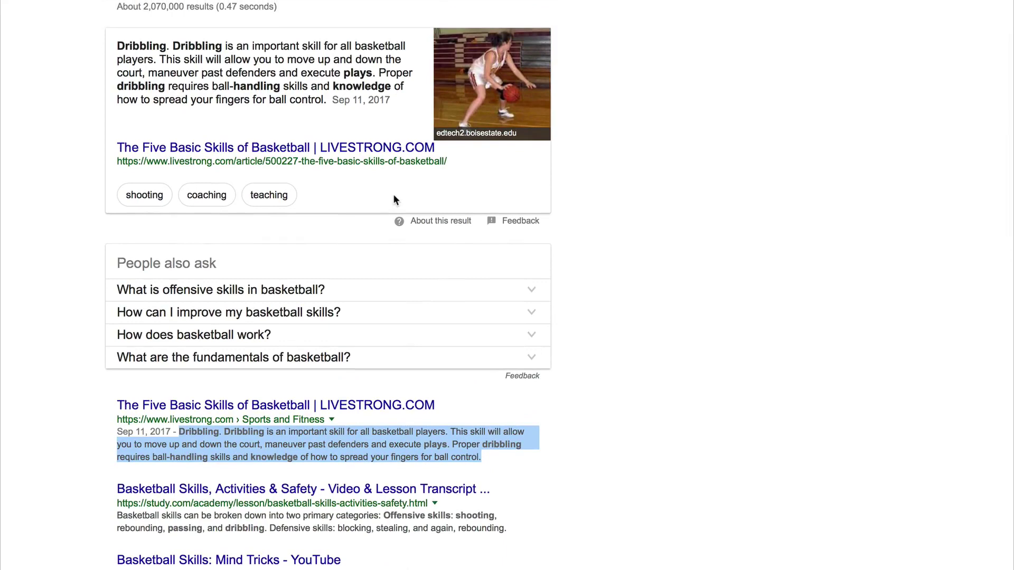
scroll(394, 200, down, 1)
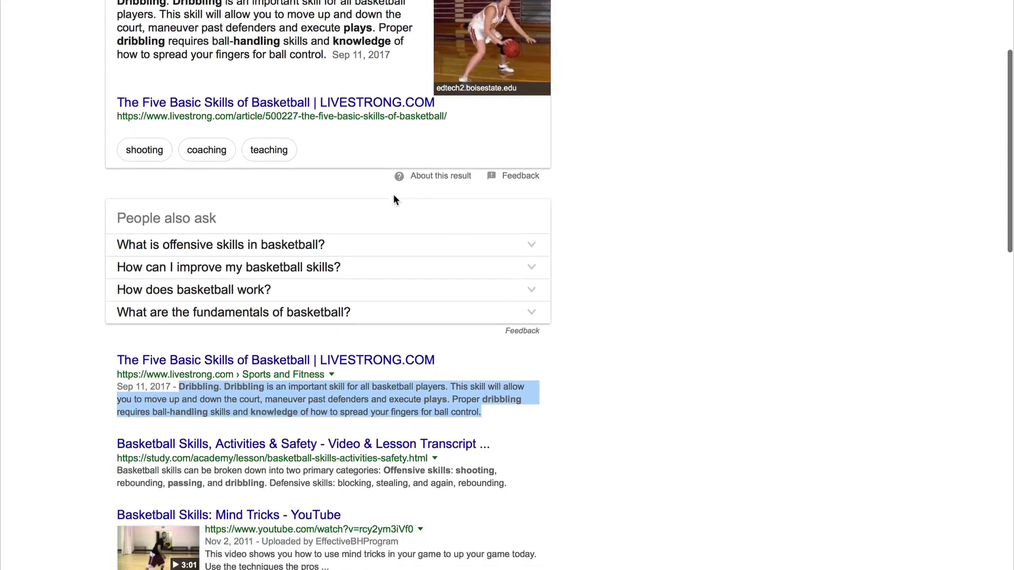
click(612, 256)
scroll(611, 256, up, 1)
scroll(612, 255, down, 5)
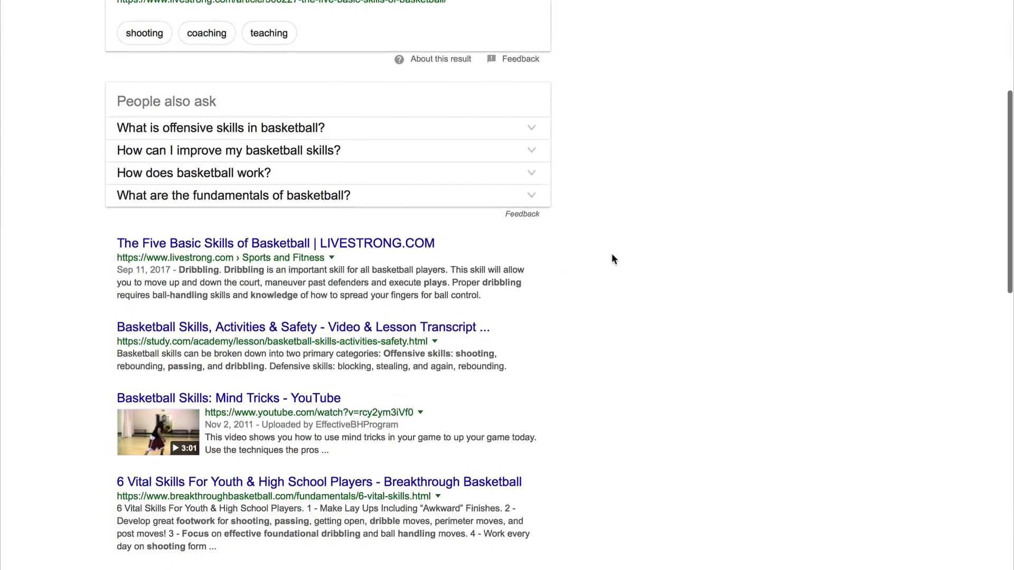
scroll(612, 256, up, 2)
scroll(613, 257, up, 5)
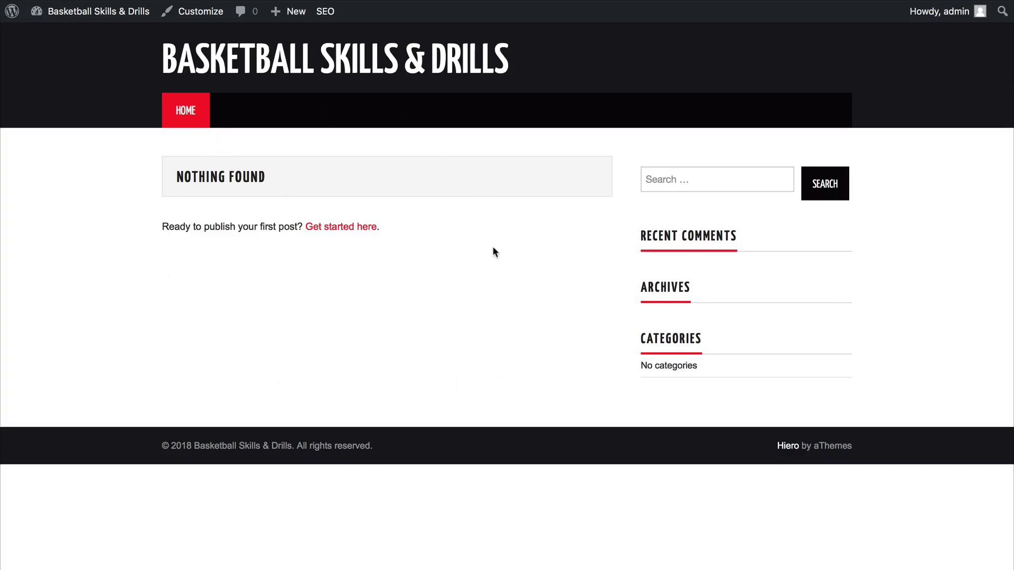
Review the Google results for "basketball skills" once more, and switch back to the Basketball Skills & Drills site
click(739, 1)
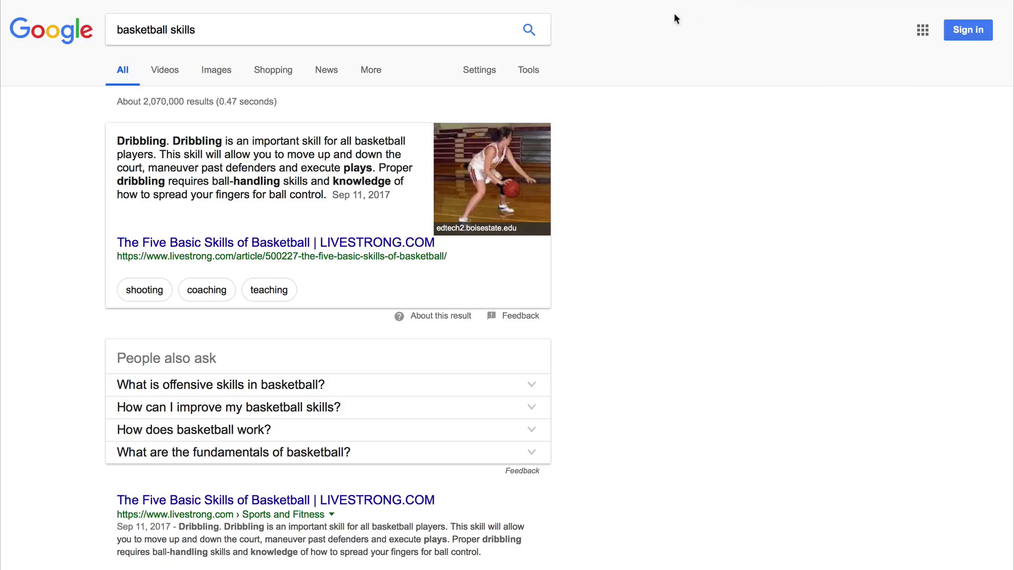
scroll(471, 452, down, 5)
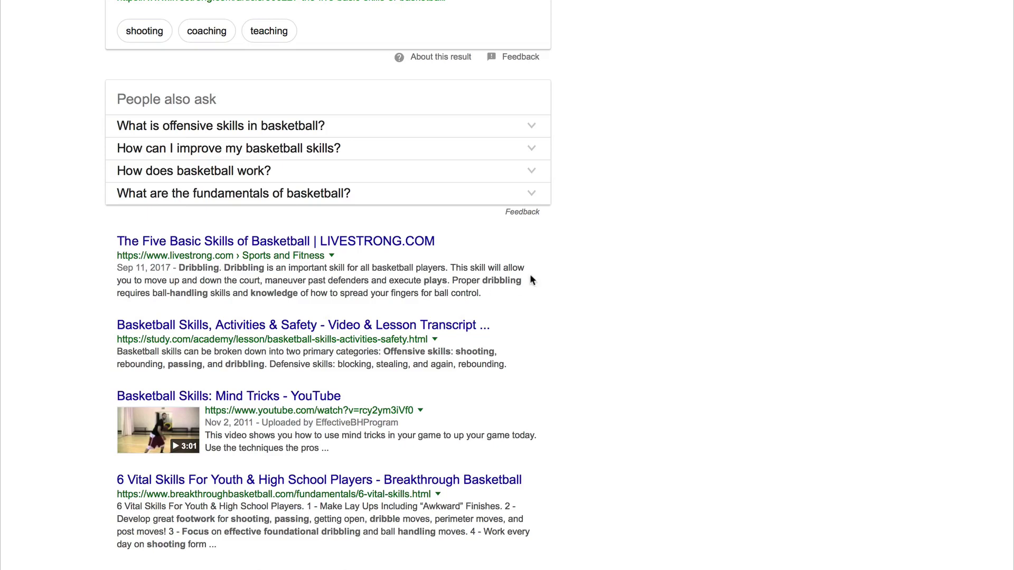
scroll(539, 240, up, 5)
scroll(541, 243, up, 1)
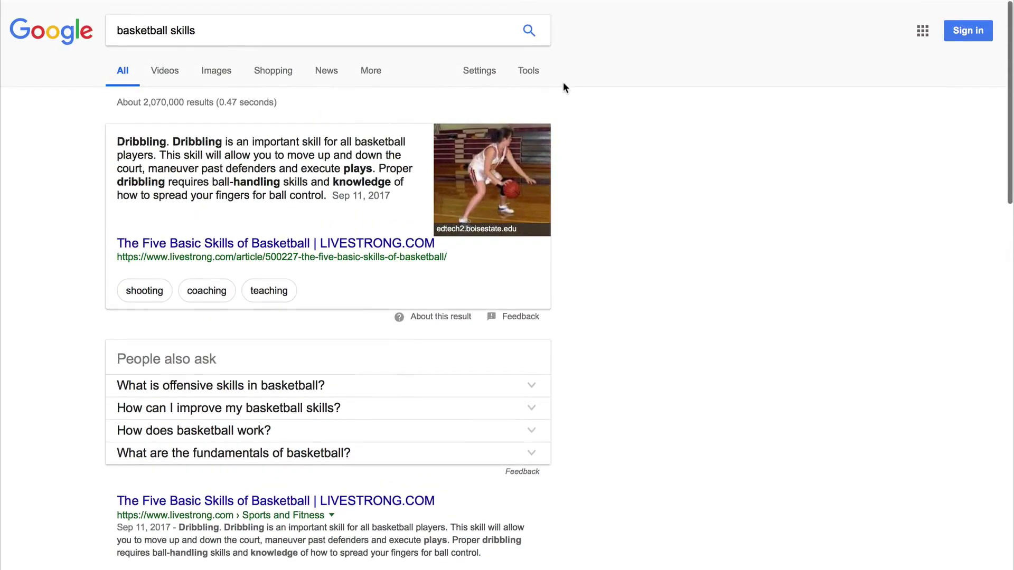
click(521, 2)
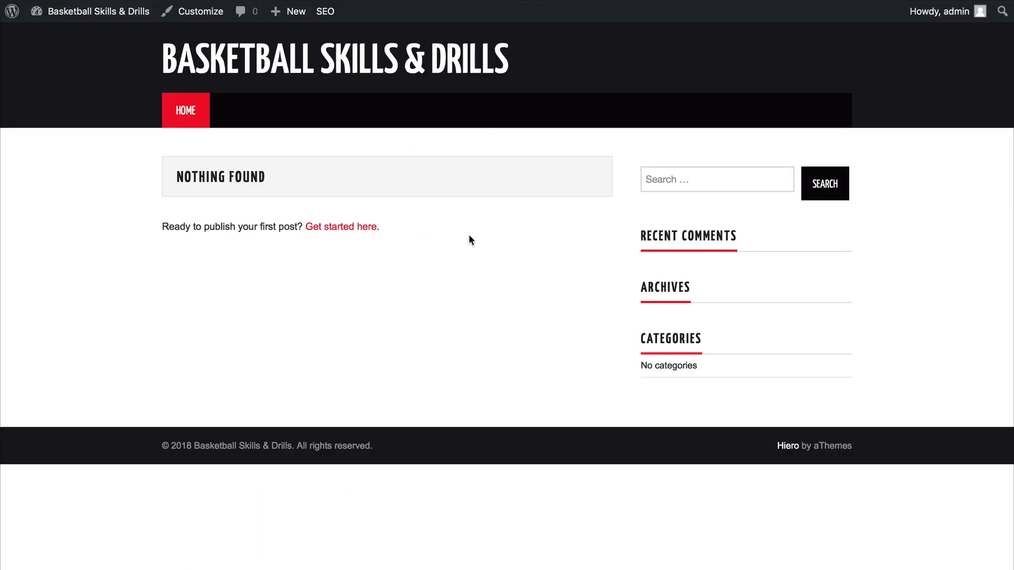